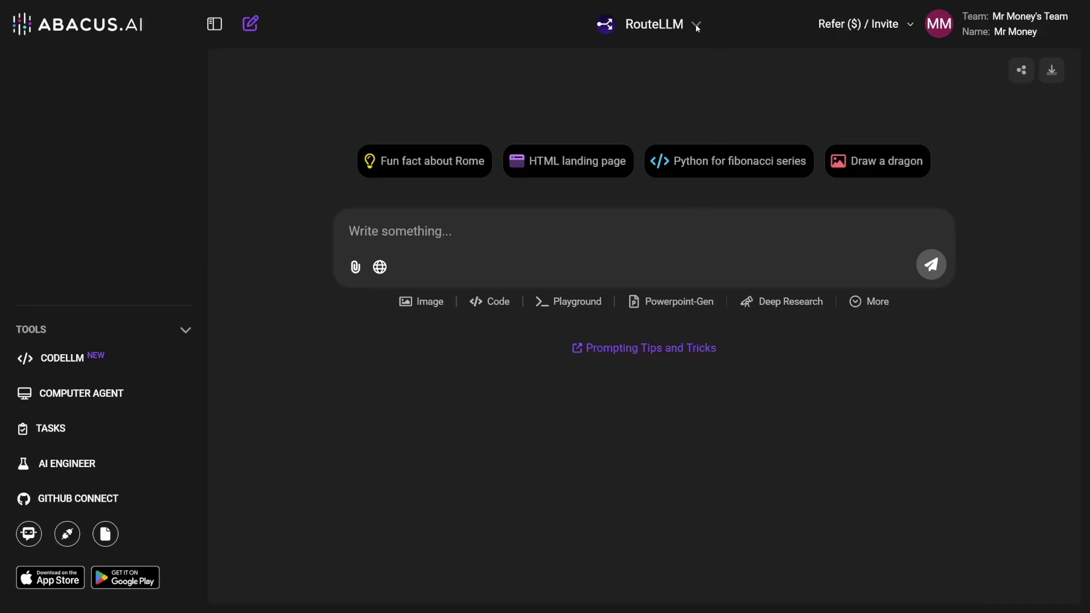
# Look through the list of available language models in the RouteLLM model selector, and close it again
pyautogui.click(696, 24)
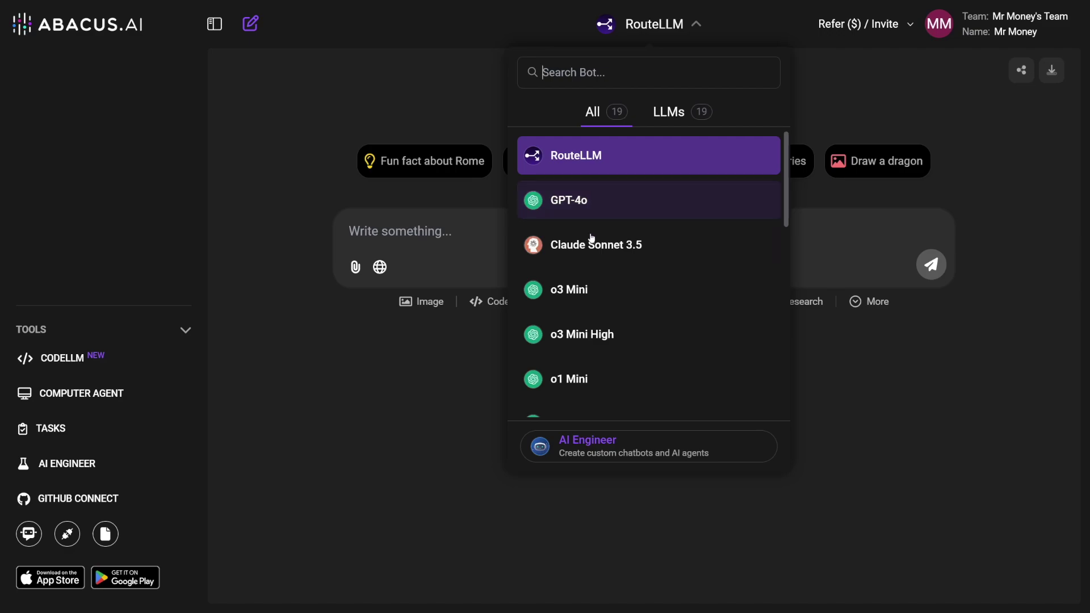
pyautogui.scroll(-1, 653, 284)
pyautogui.scroll(-5, 653, 283)
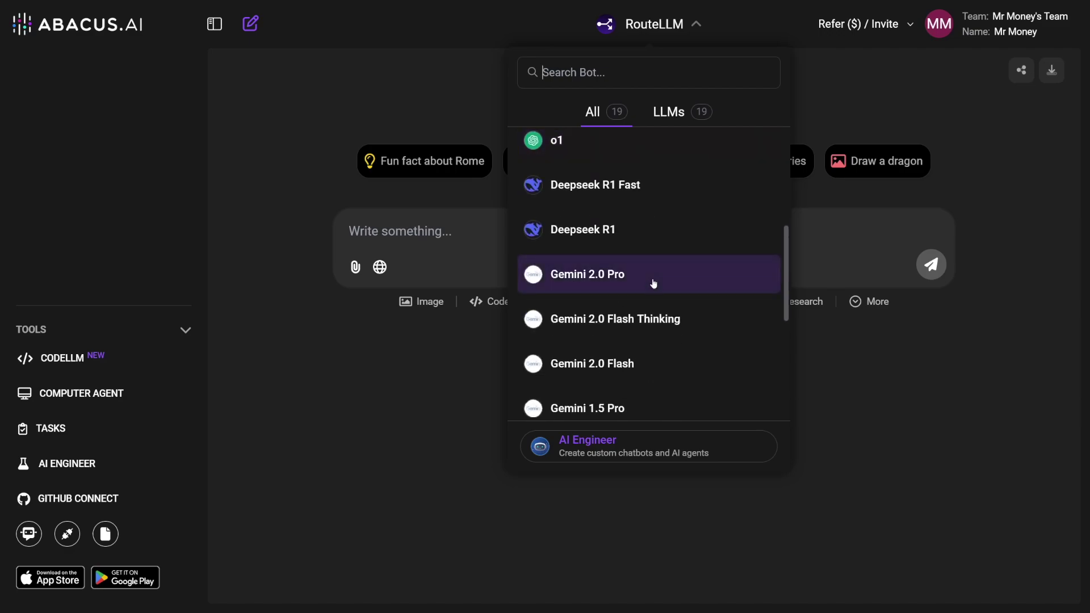
pyautogui.scroll(-3, 675, 264)
pyautogui.scroll(-3, 688, 271)
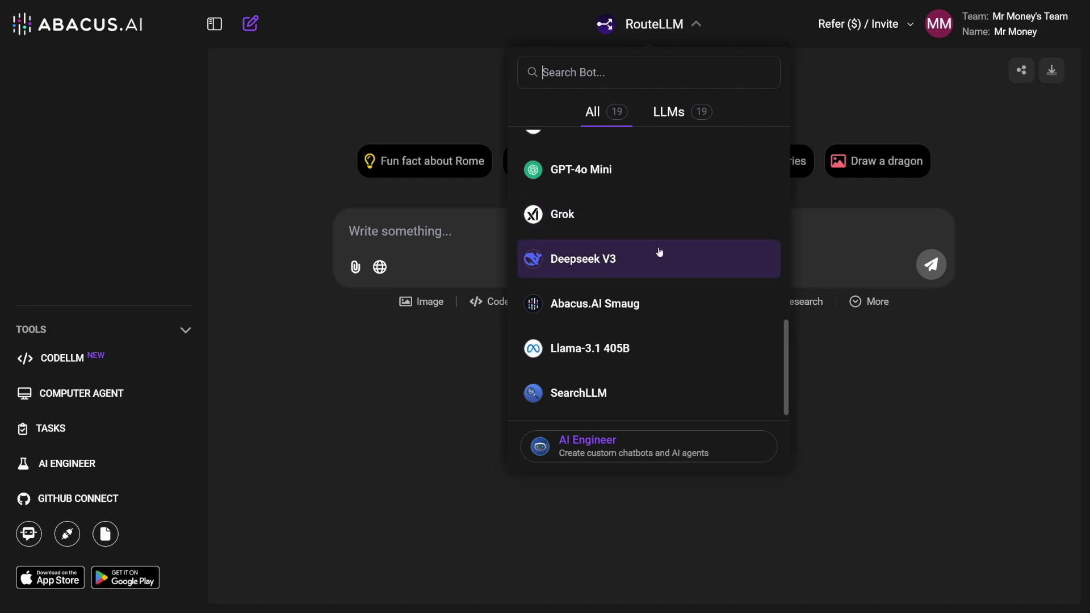
pyautogui.scroll(8, 652, 298)
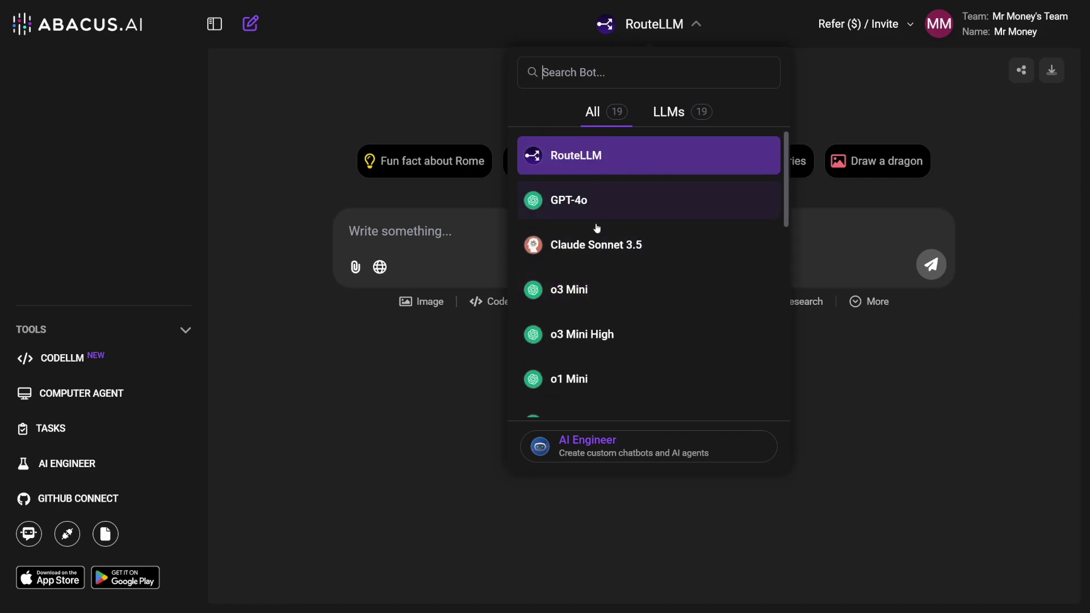
pyautogui.click(876, 134)
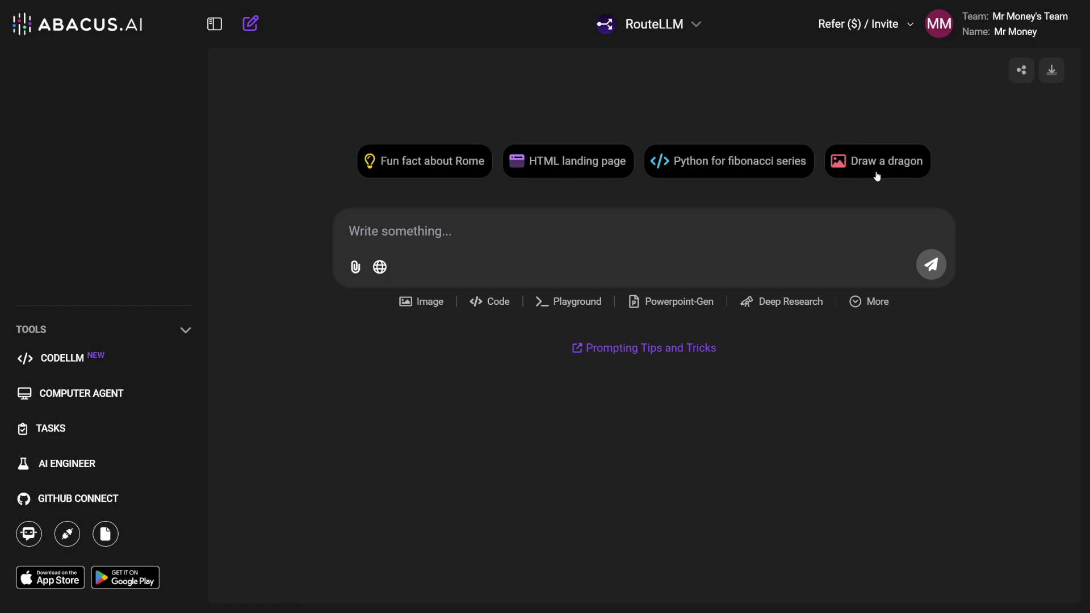
# Generate one image from the suggested prompt "Draw a dragon" with the FLUX 1.1 [pro] Ultra model
pyautogui.click(877, 171)
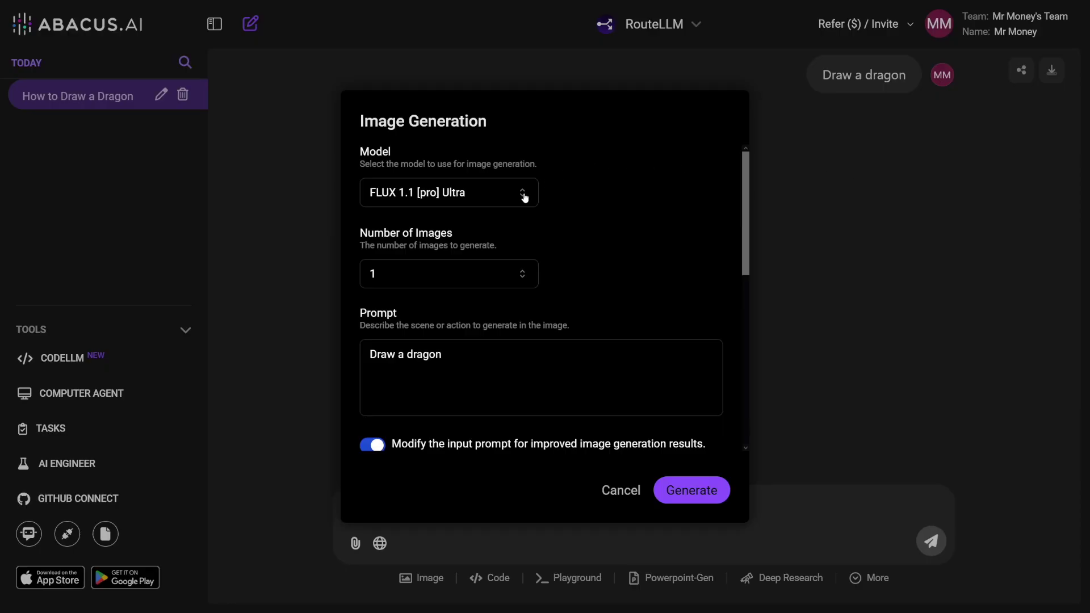
pyautogui.click(524, 197)
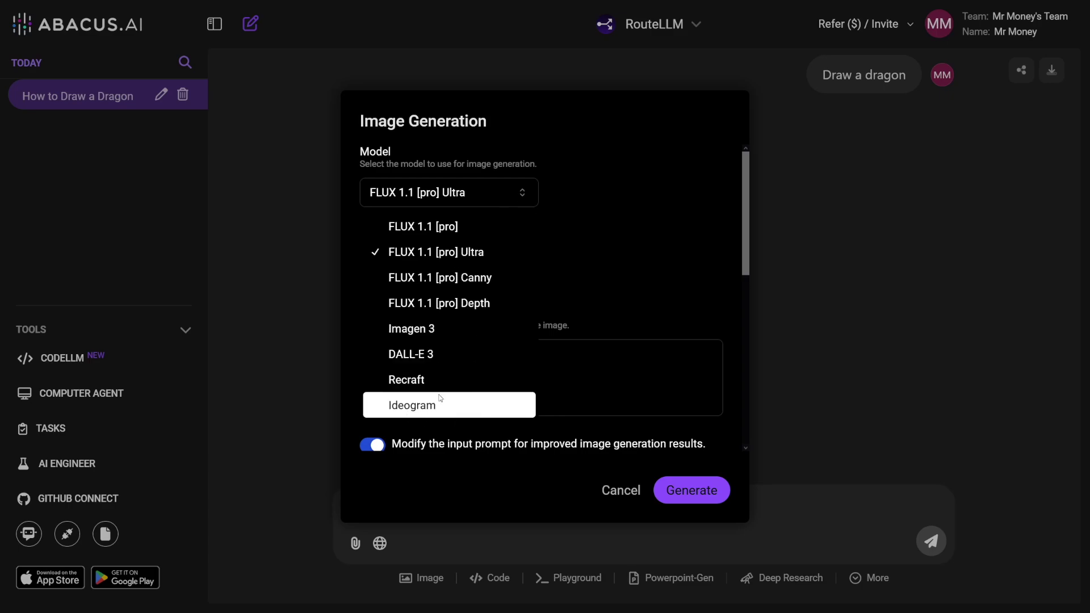
pyautogui.click(649, 273)
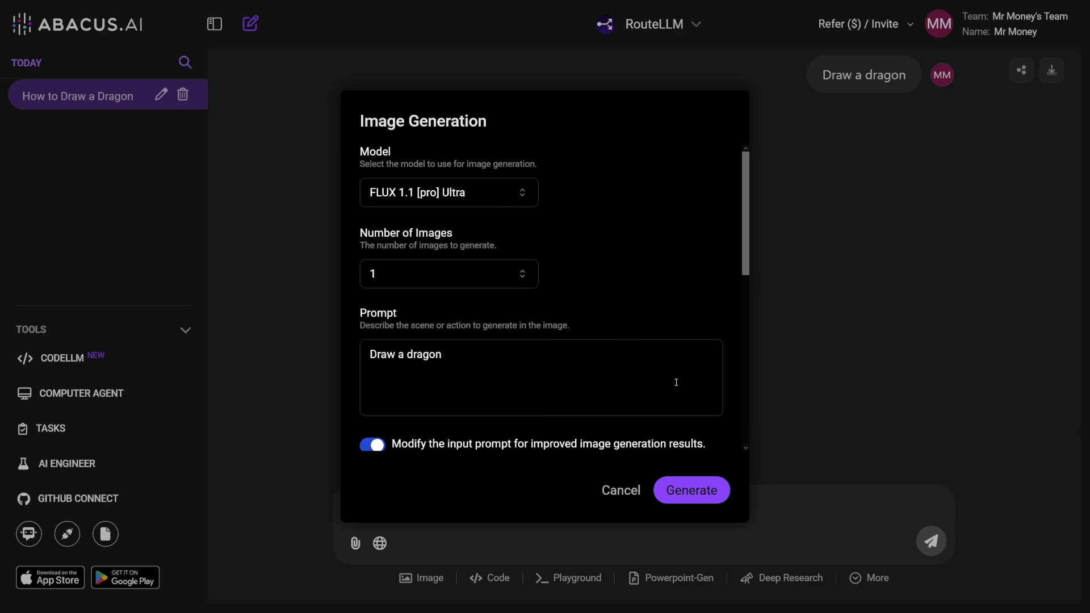
pyautogui.click(688, 489)
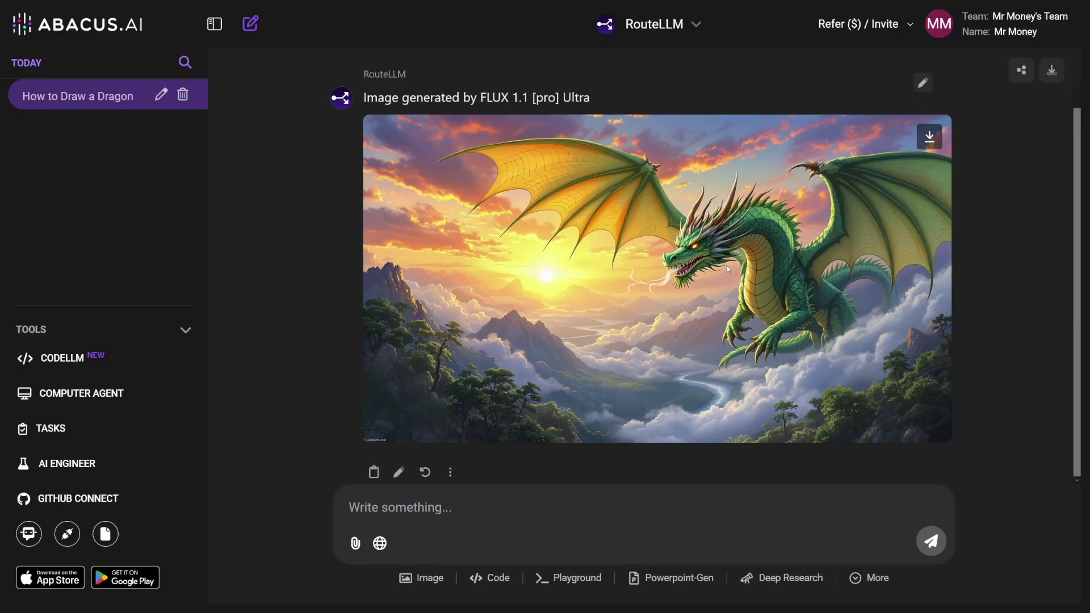
# Delete the chat "How to Draw a Dragon" from the conversation history
pyautogui.click(183, 95)
pyautogui.click(702, 341)
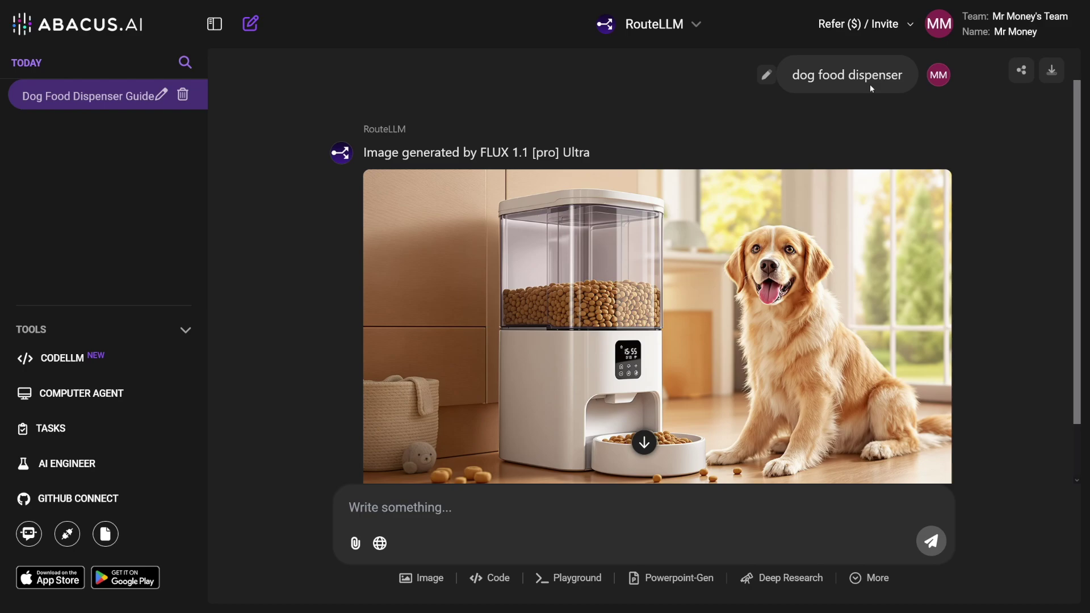
# Compare the images generated for "dog food dispenser" and "surreal dog food dispenser" in the chat
pyautogui.scroll(-1, 606, 298)
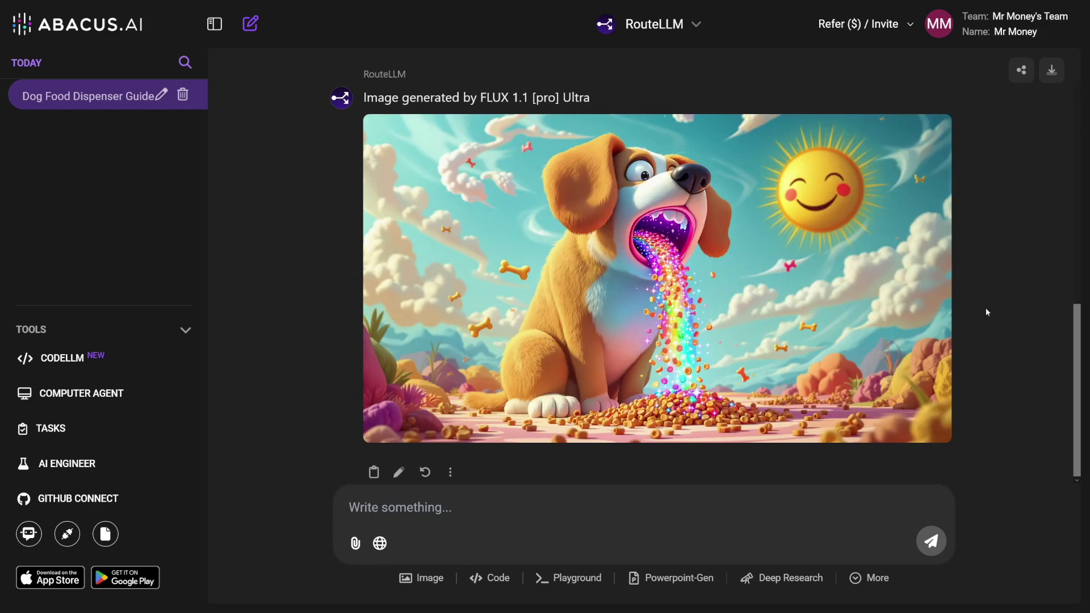
pyautogui.scroll(2, 761, 132)
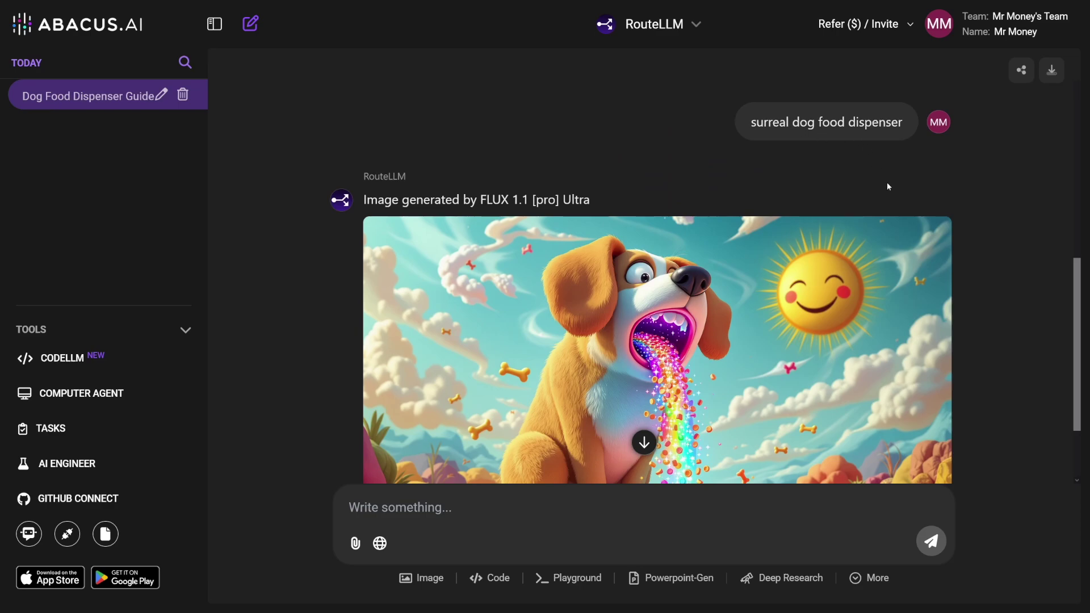
pyautogui.scroll(-2, 973, 250)
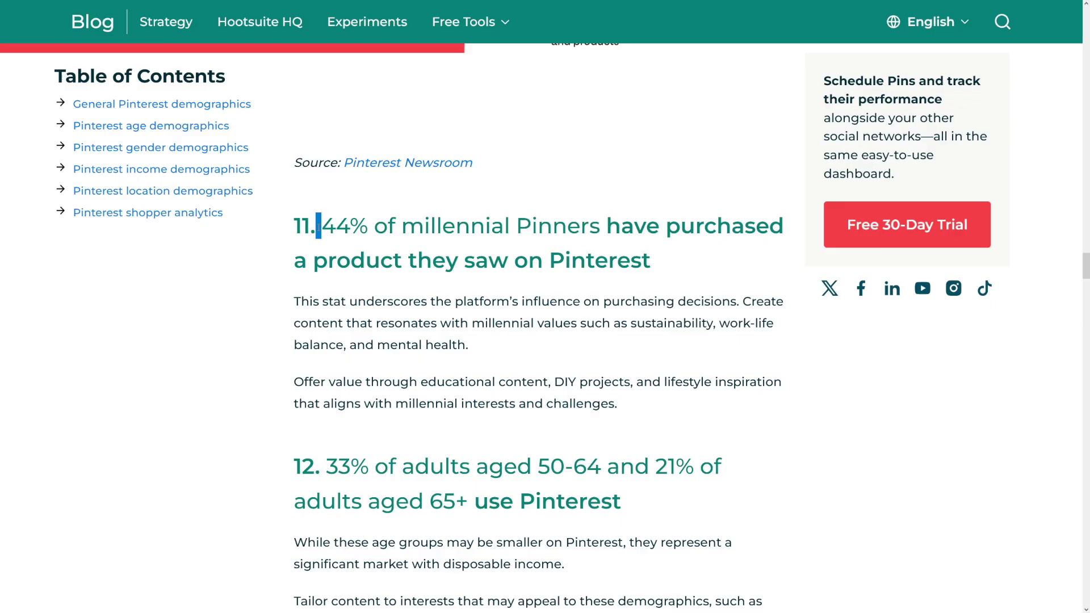
# In the Hootsuite blog's Pinterest demographics article, highlight heading 11 about millennial Pinners having purchased a product they saw
pyautogui.moveTo(321, 226); pyautogui.dragTo(656, 267)
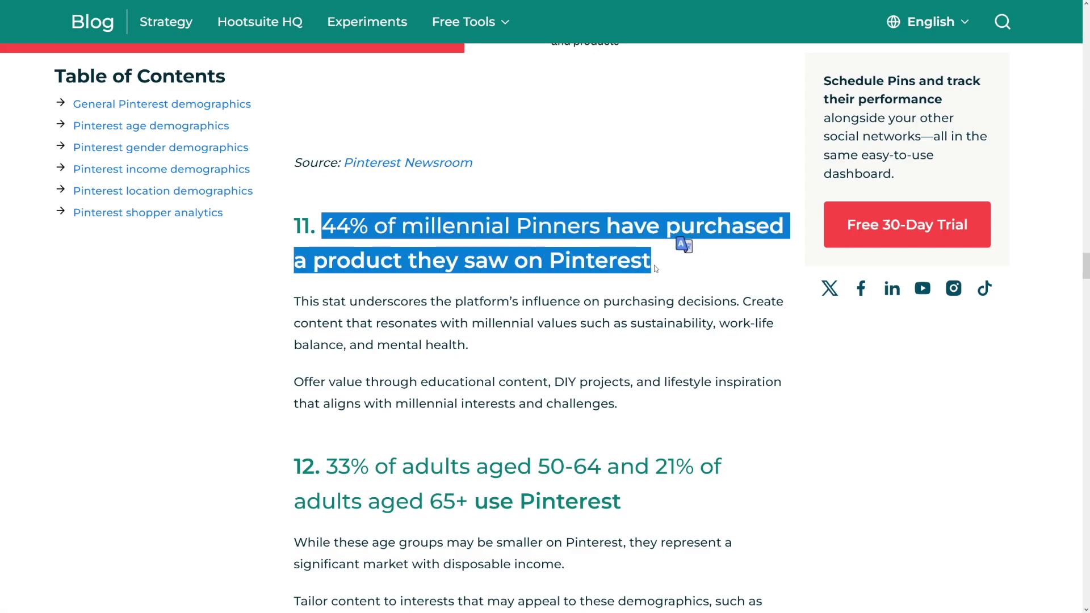
pyautogui.click(656, 268)
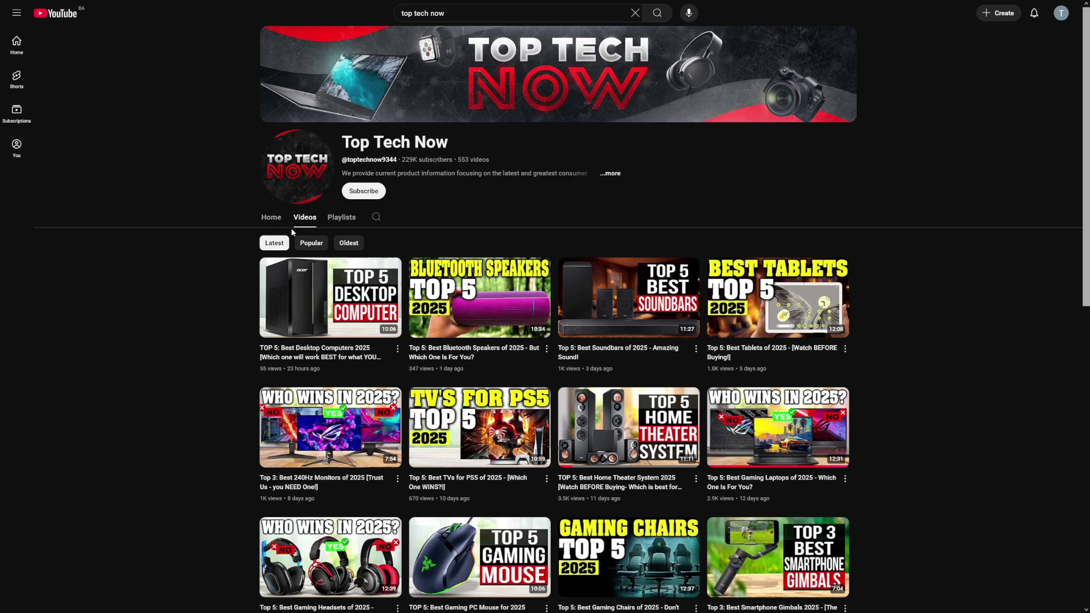
# Sort the Top Tech Now YouTube channel's videos by Popular, and return the order to Latest
pyautogui.click(315, 245)
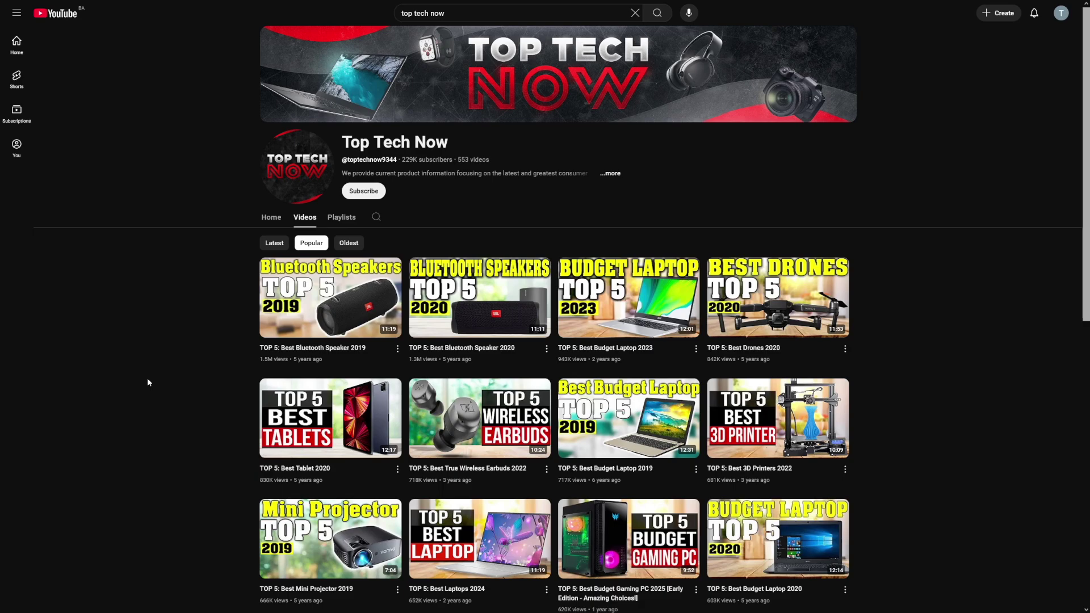
pyautogui.click(274, 243)
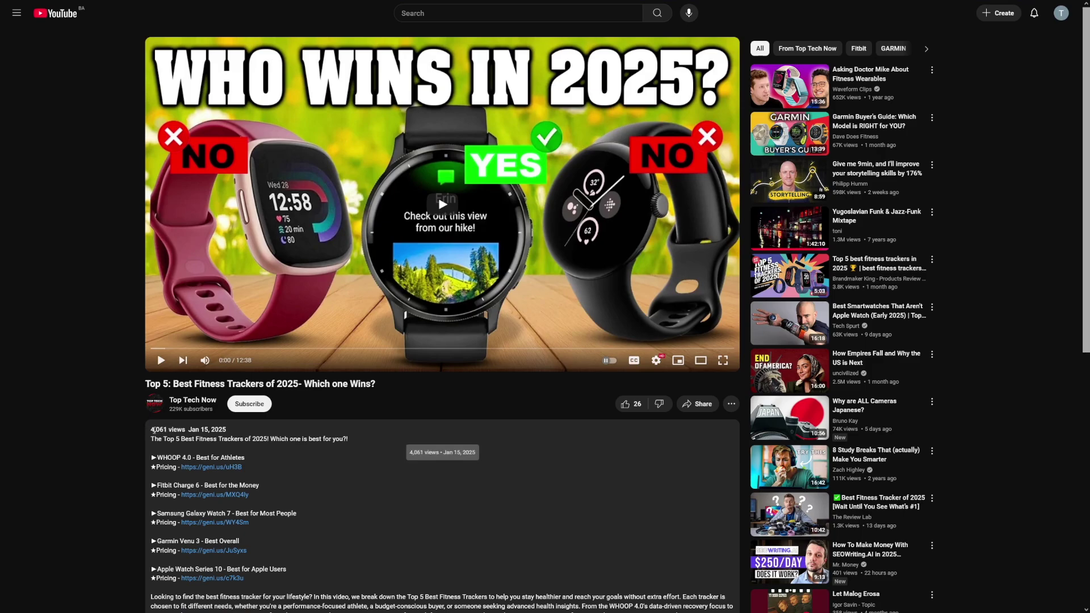
# Highlight the view count in the description of the "Top 5: Best Fitness Trackers of 2025" video and look over the page
pyautogui.moveTo(150, 429); pyautogui.dragTo(186, 428)
pyautogui.click(186, 428)
pyautogui.scroll(-1, 284, 448)
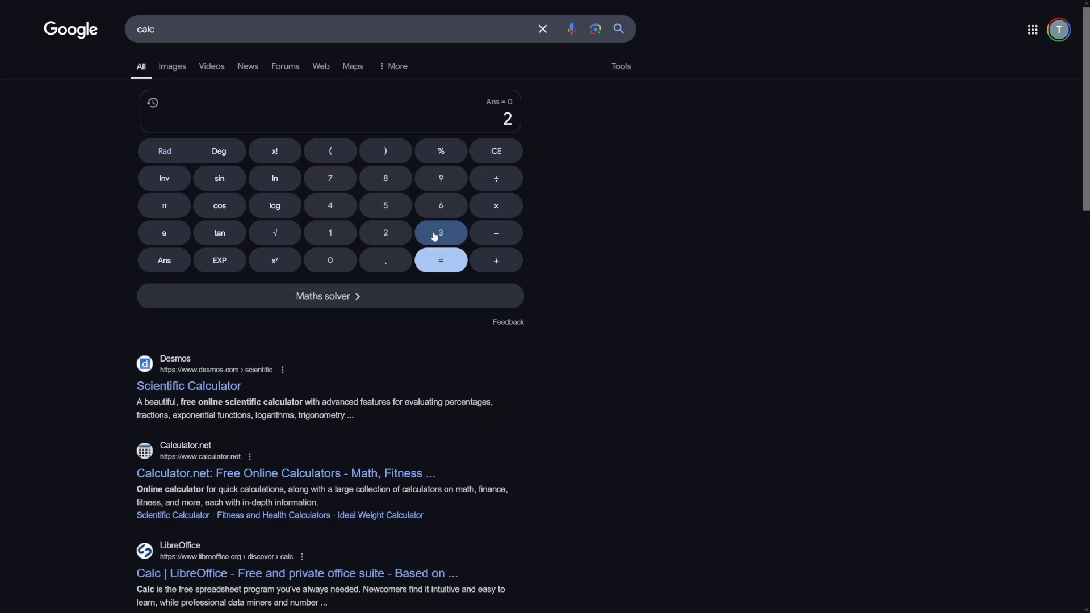
# Calculate 239 × 0.07 in the Google calculator
pyautogui.click(441, 233)
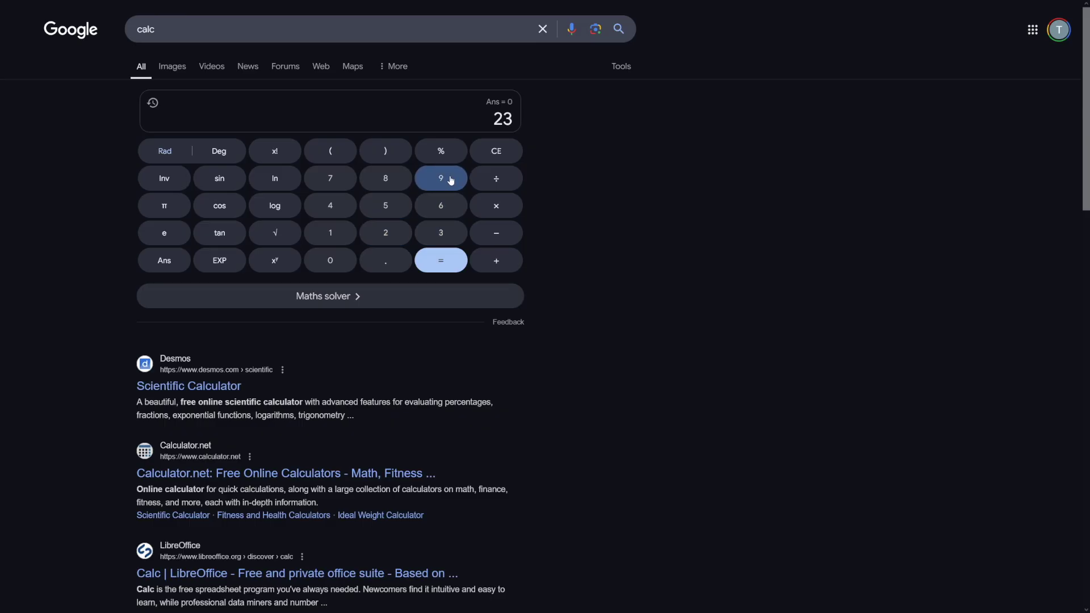
pyautogui.click(451, 181)
pyautogui.click(497, 204)
pyautogui.click(334, 259)
pyautogui.click(378, 259)
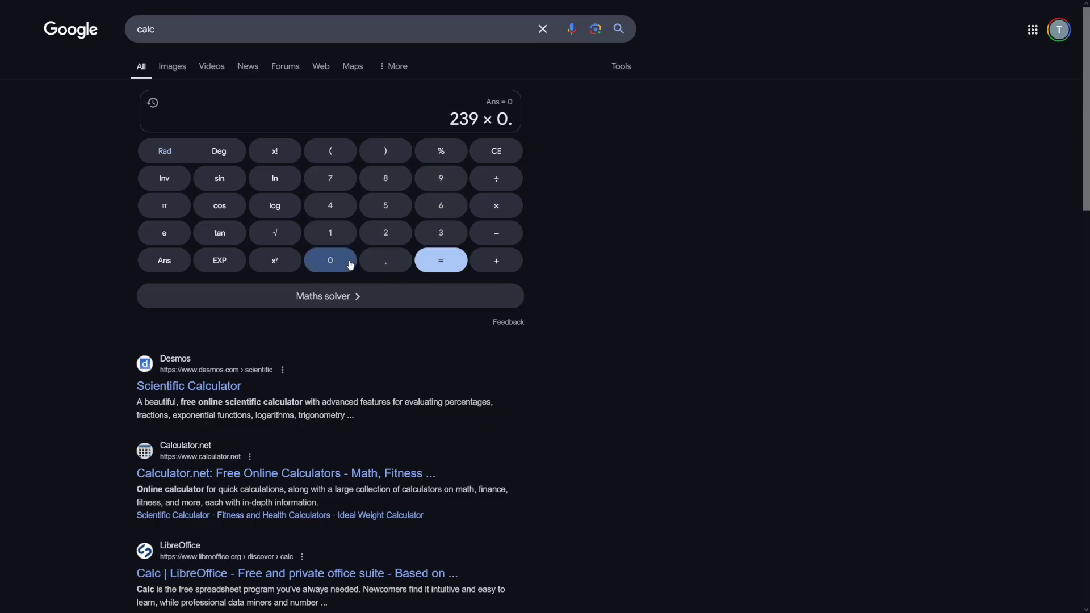
pyautogui.click(350, 265)
pyautogui.click(336, 179)
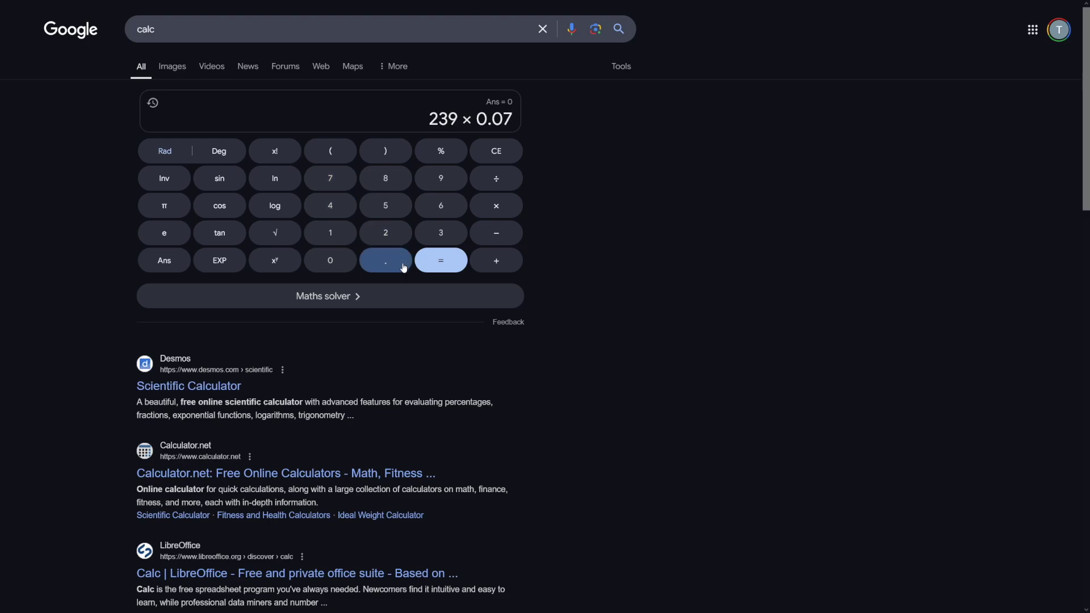
pyautogui.click(449, 268)
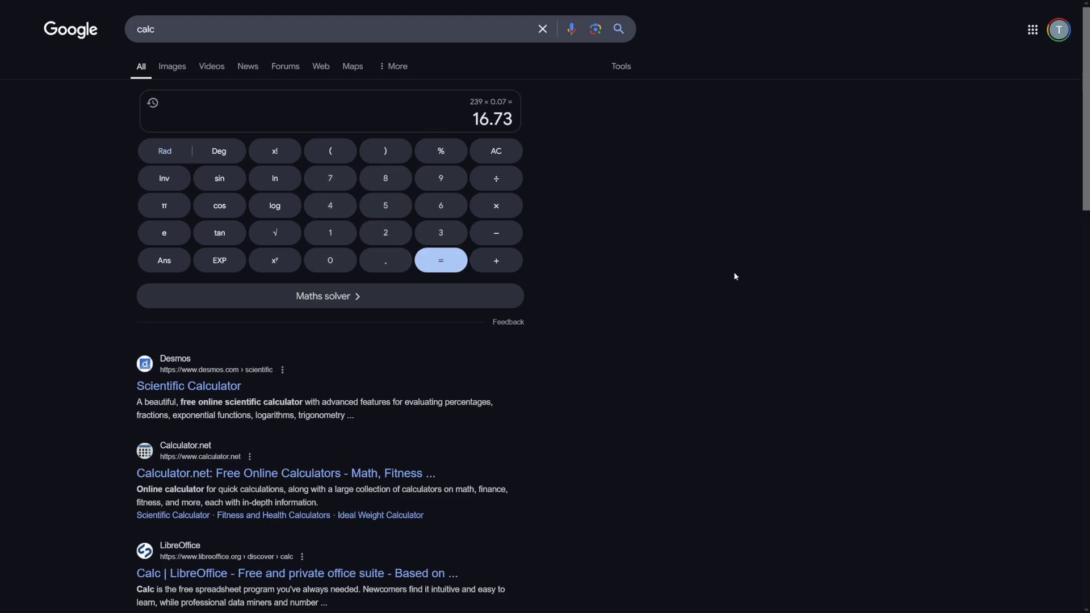
# Multiply the previous calculator result by (4000 × 0.01)
pyautogui.click(496, 206)
pyautogui.click(330, 151)
pyautogui.click(330, 205)
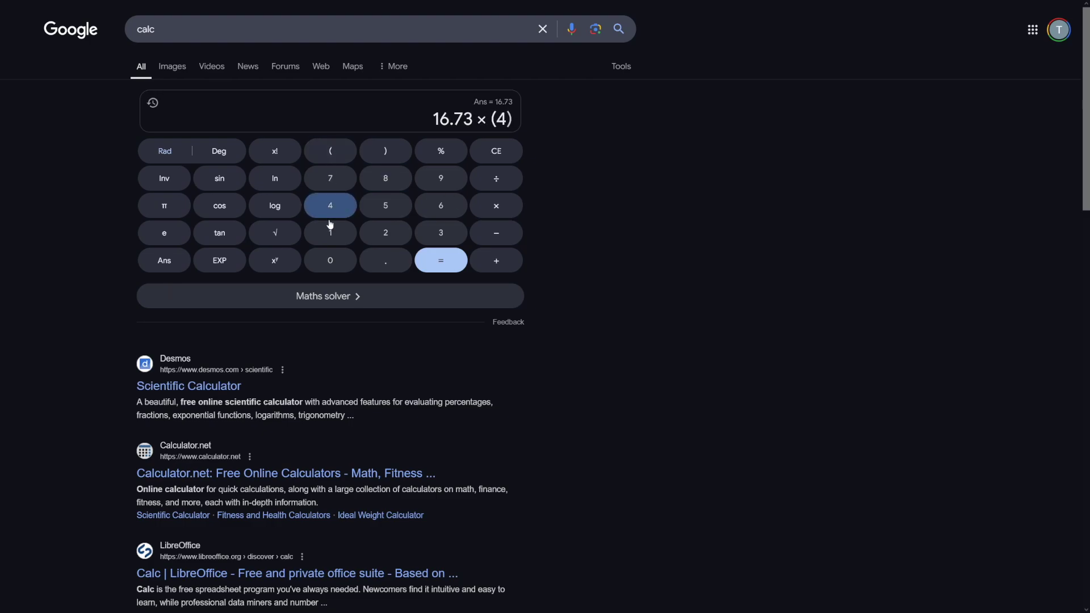
pyautogui.click(335, 263)
pyautogui.click(336, 264)
pyautogui.click(336, 264)
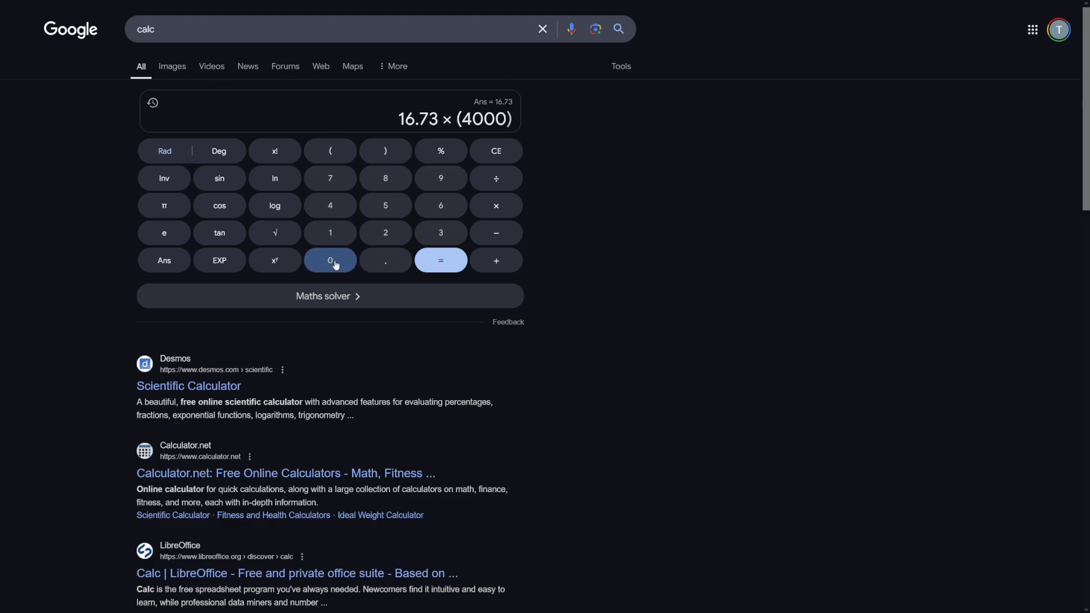
pyautogui.click(503, 211)
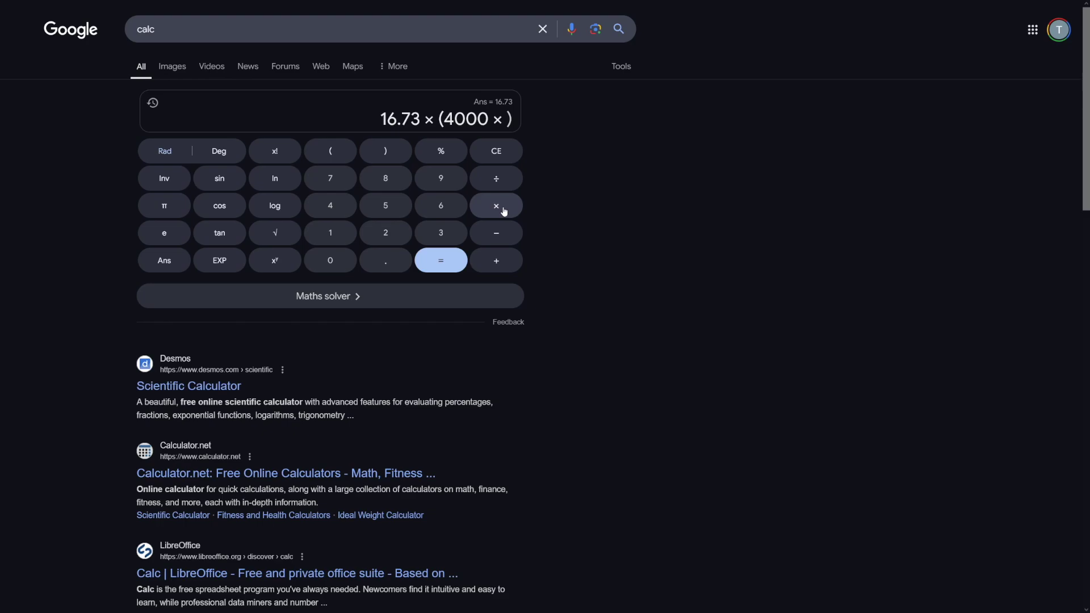
pyautogui.click(335, 260)
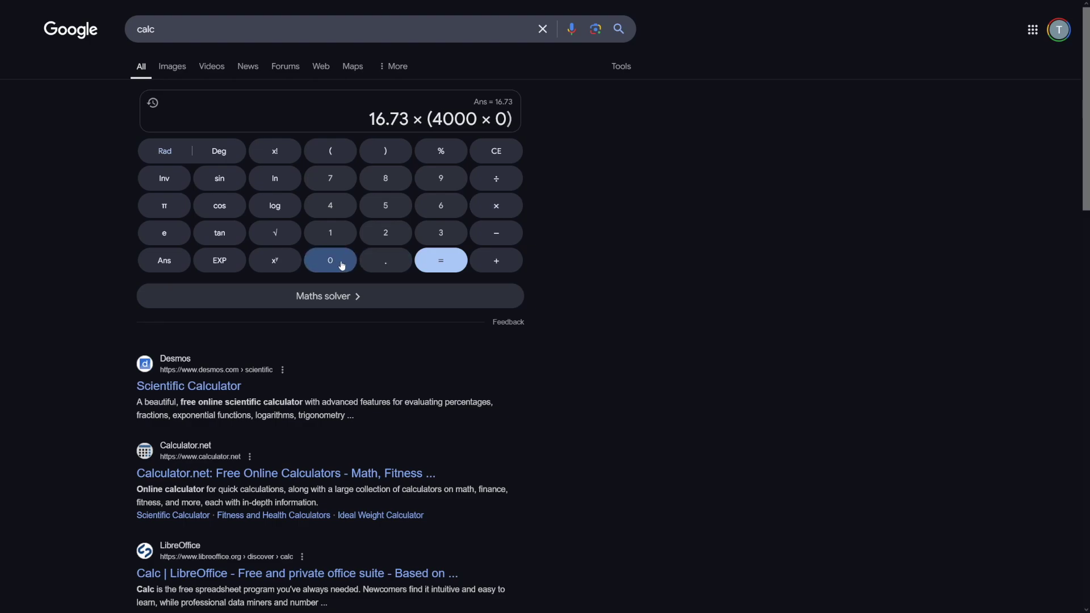
pyautogui.click(386, 260)
pyautogui.click(335, 260)
pyautogui.click(336, 234)
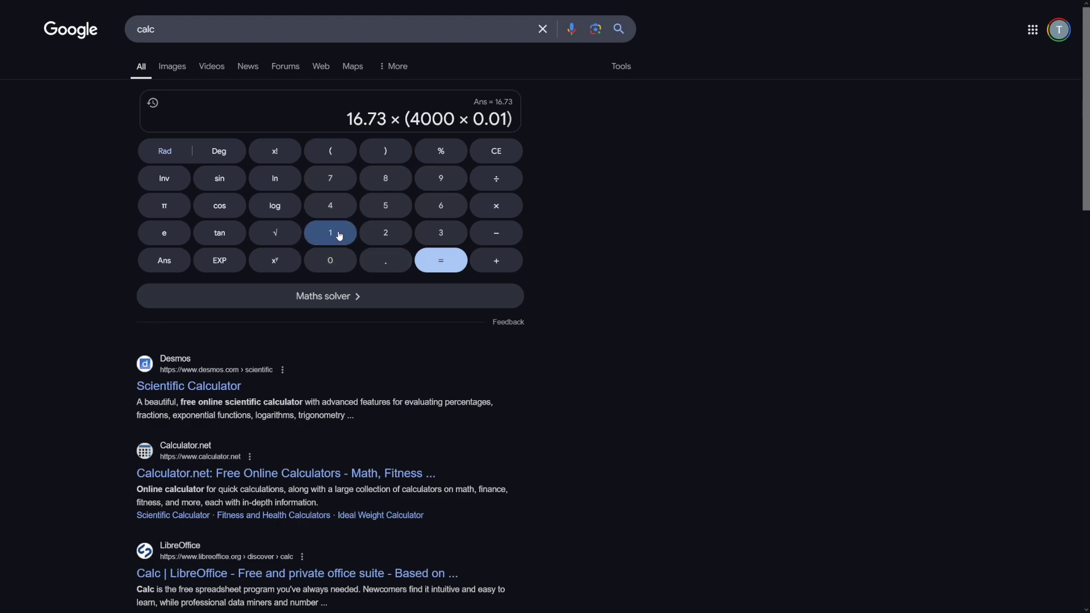
pyautogui.click(447, 267)
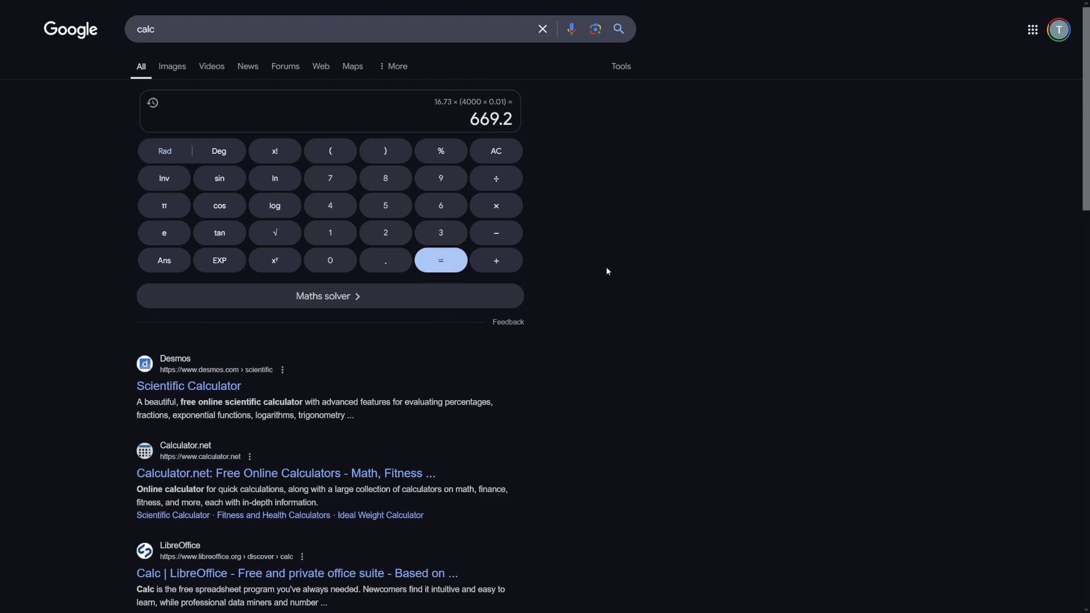
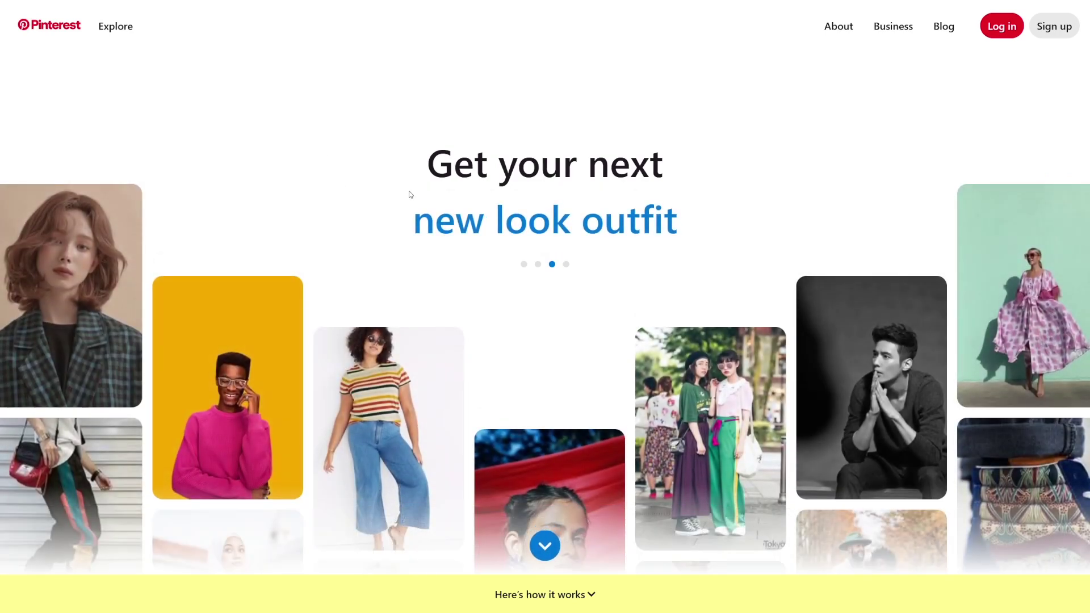
# From Pinterest's Explore page, search for "dog food dispenser" and browse the resulting pins
pyautogui.click(116, 28)
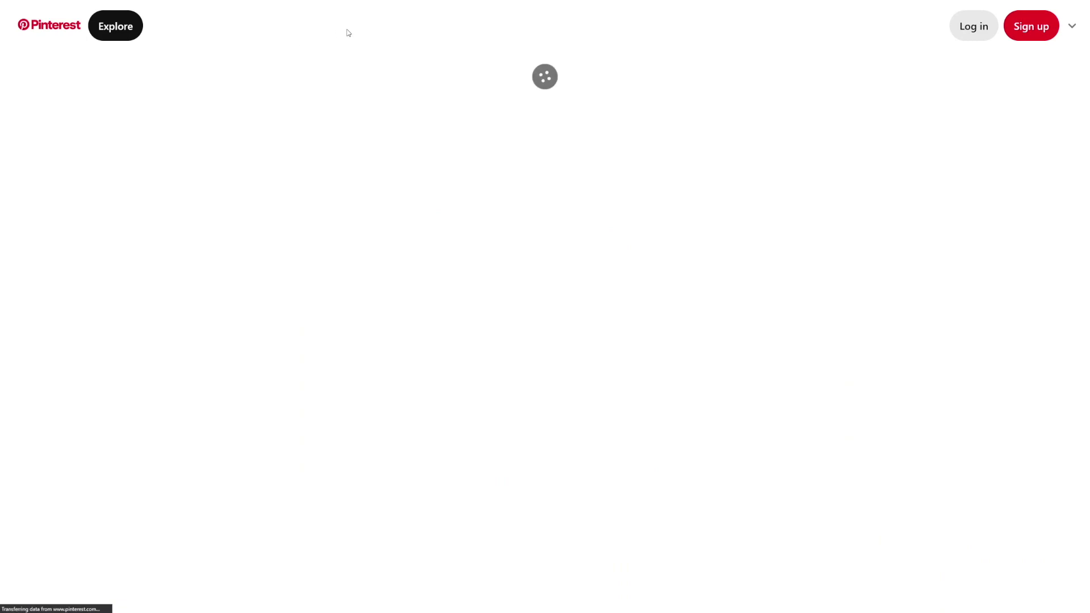
pyautogui.click(349, 32)
pyautogui.write('dog food')
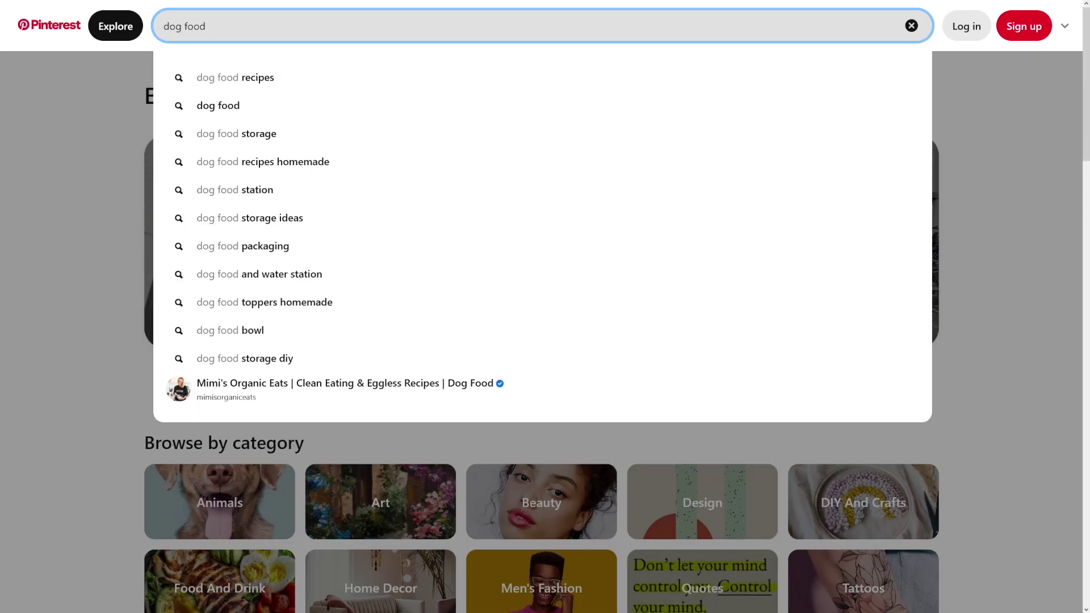
pyautogui.write(' dispenser')
pyautogui.press('Return')
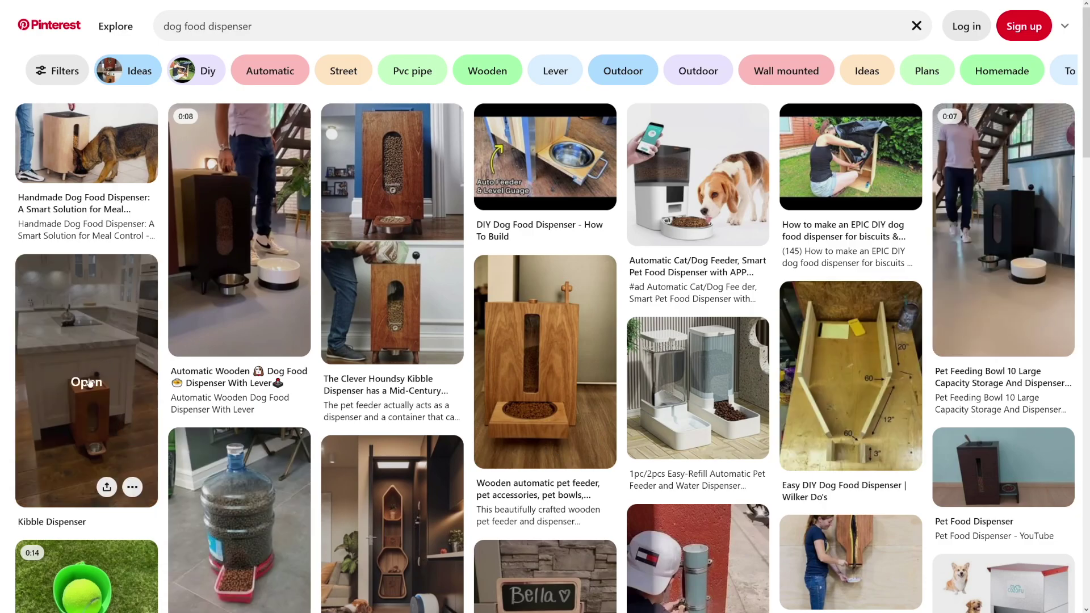
pyautogui.scroll(-1, 2, 368)
pyautogui.scroll(1, 2, 368)
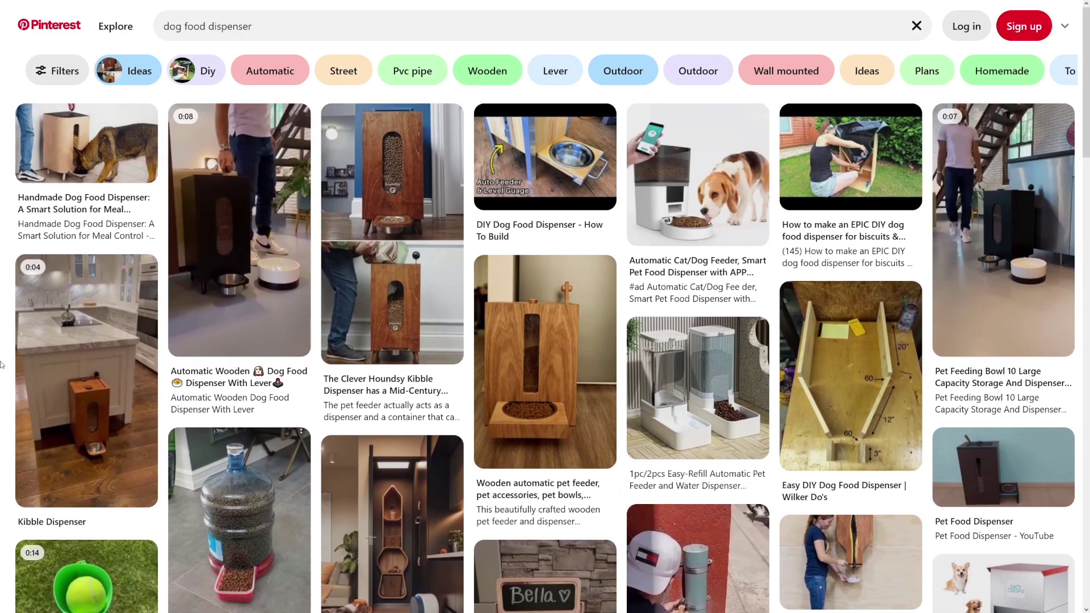
pyautogui.click(706, 180)
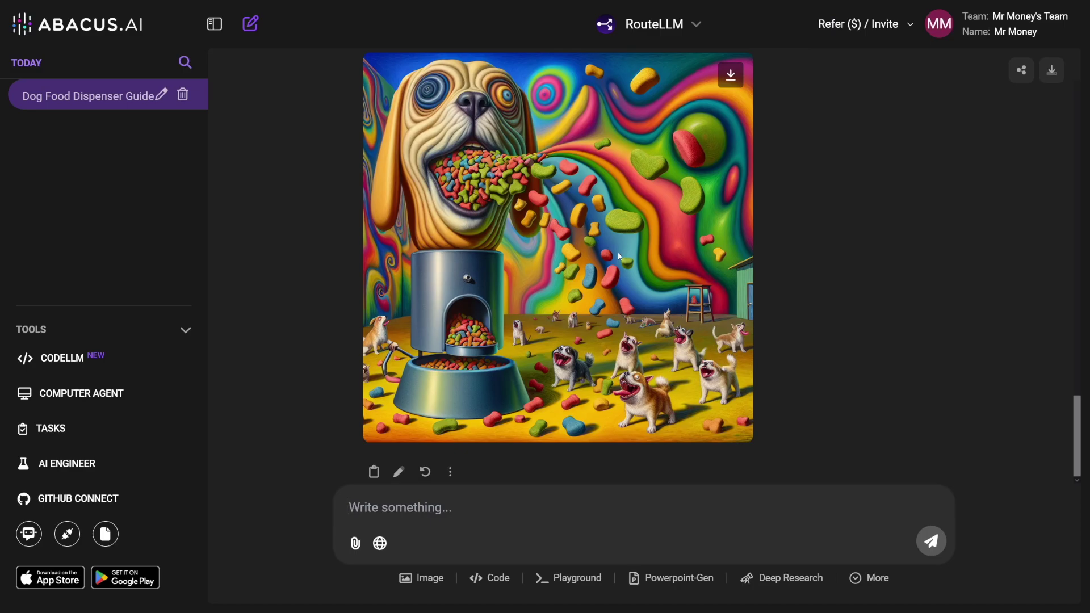
# Switch to the Abacus.AI chat and review the generated images back to the first "dog food dispenser" picture
pyautogui.scroll(15, 618, 273)
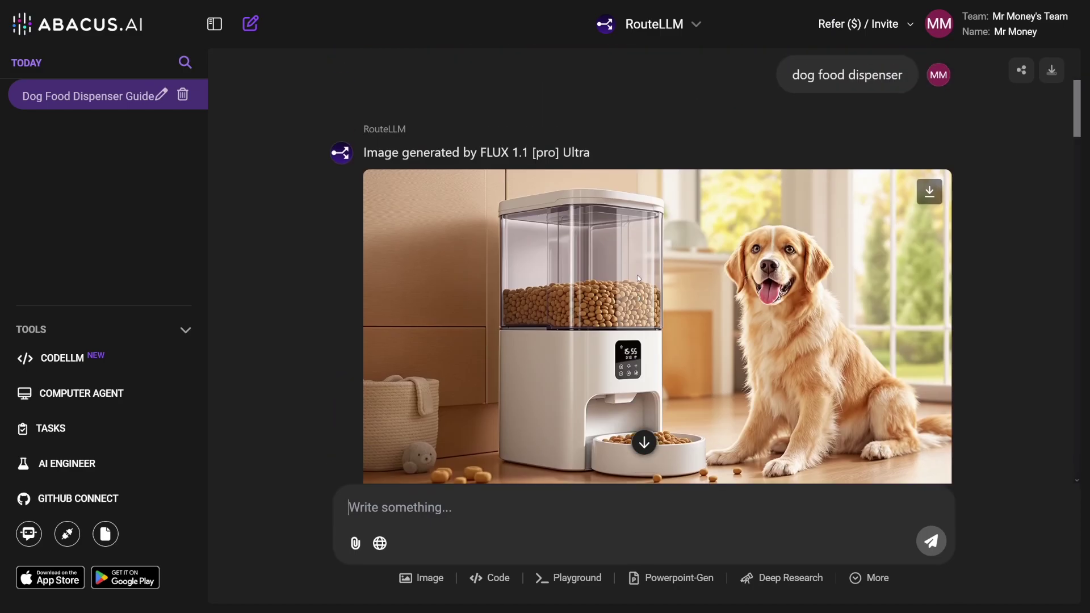
# Look over the generated dog food dispenser images, and switch to Pinterest to browse the "dog food dispenser" pins for comparison
pyautogui.scroll(-5, 637, 275)
pyautogui.scroll(2, 639, 278)
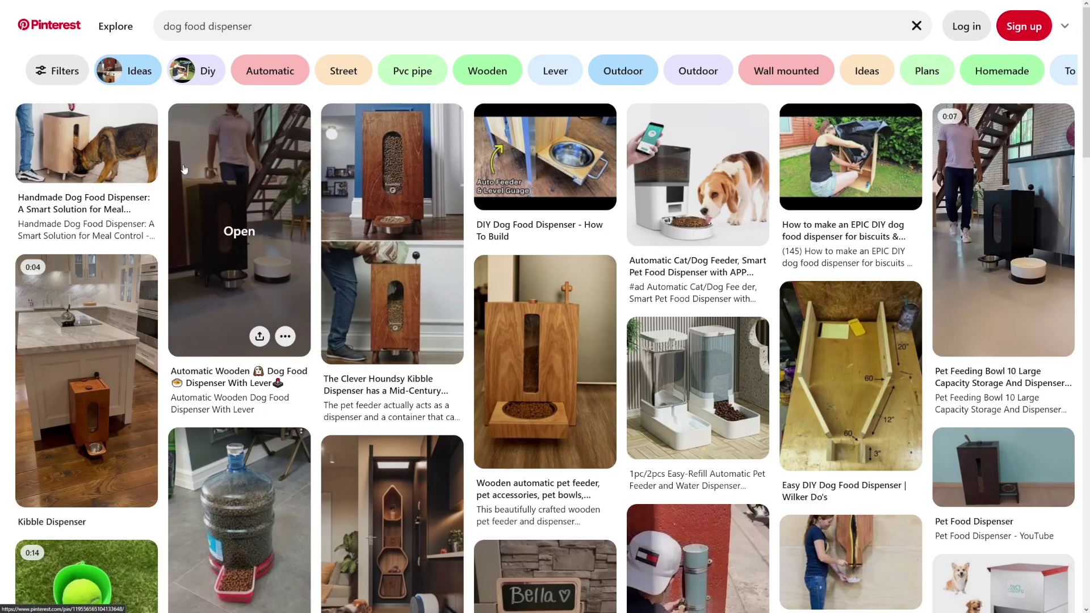
pyautogui.scroll(-4, 463, 390)
pyautogui.scroll(-3, 463, 391)
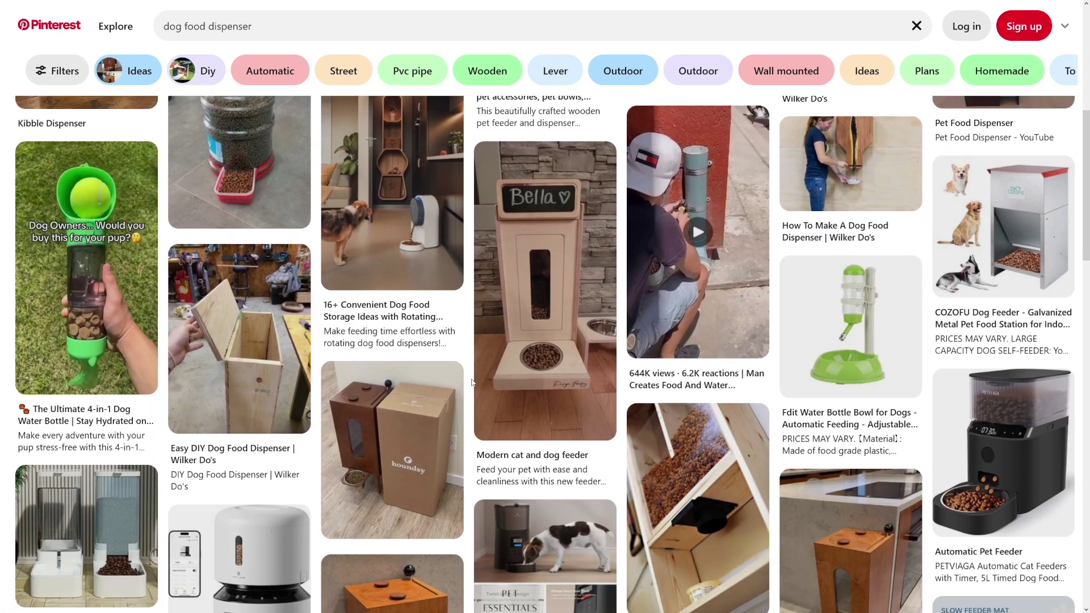
pyautogui.scroll(-5, 471, 382)
pyautogui.scroll(-3, 471, 382)
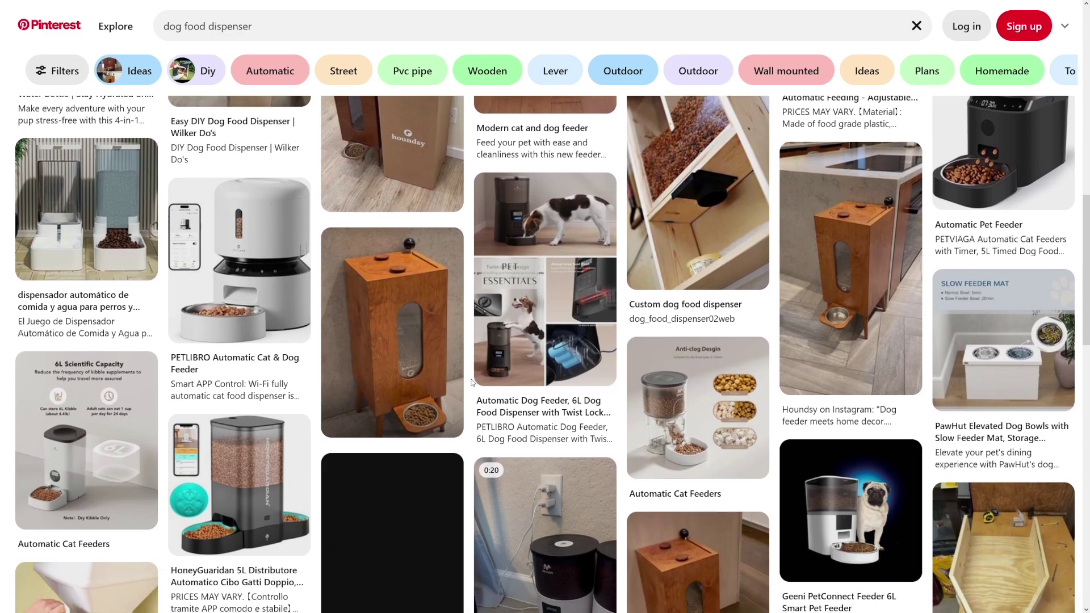
pyautogui.scroll(-10, 471, 382)
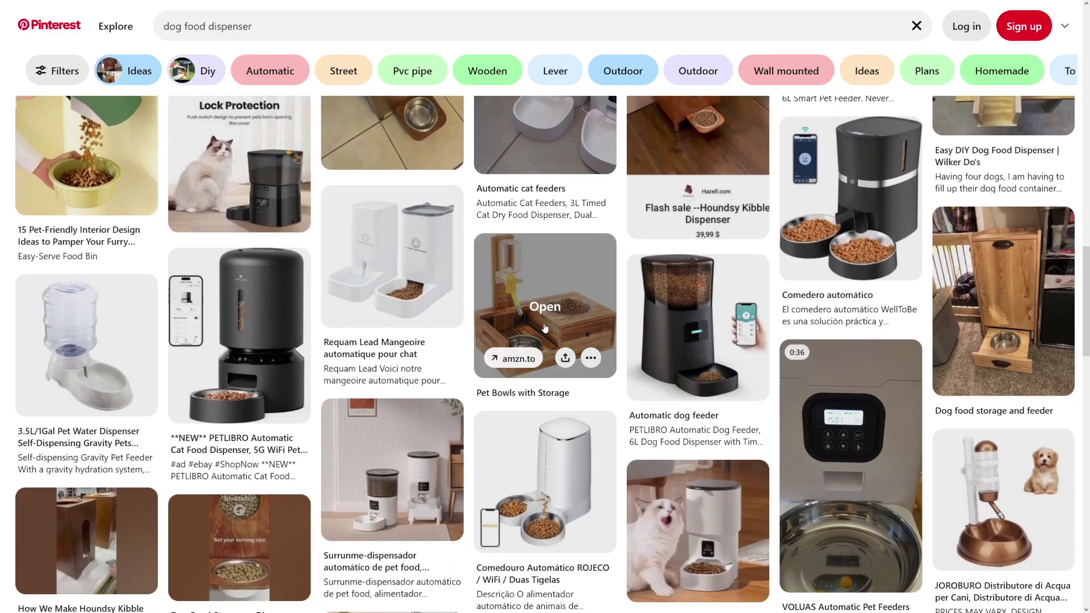
pyautogui.scroll(6, 568, 352)
pyautogui.scroll(13, 610, 330)
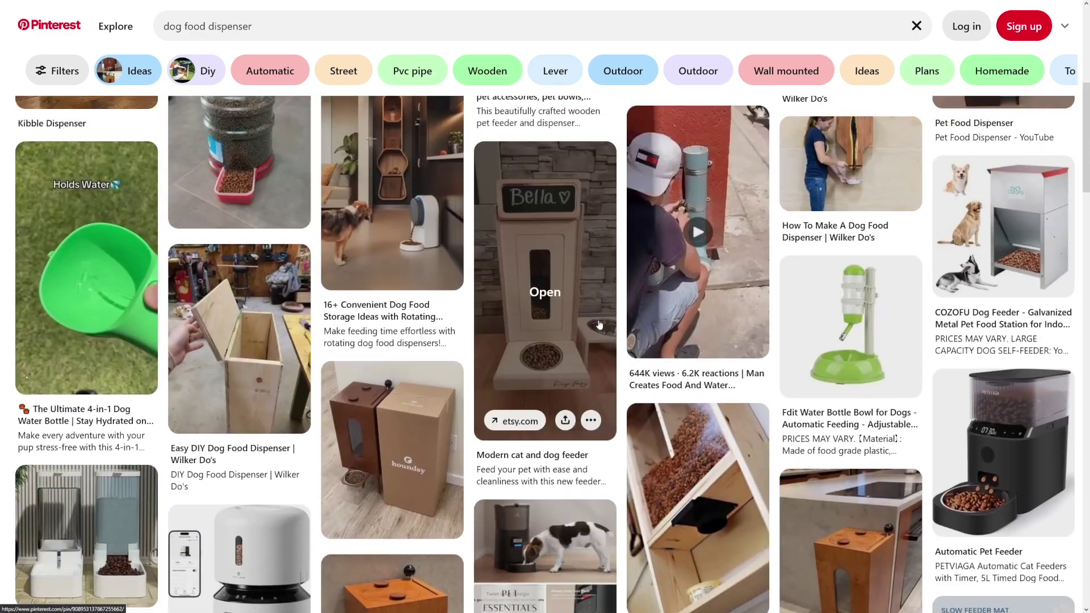
pyautogui.scroll(1, 623, 328)
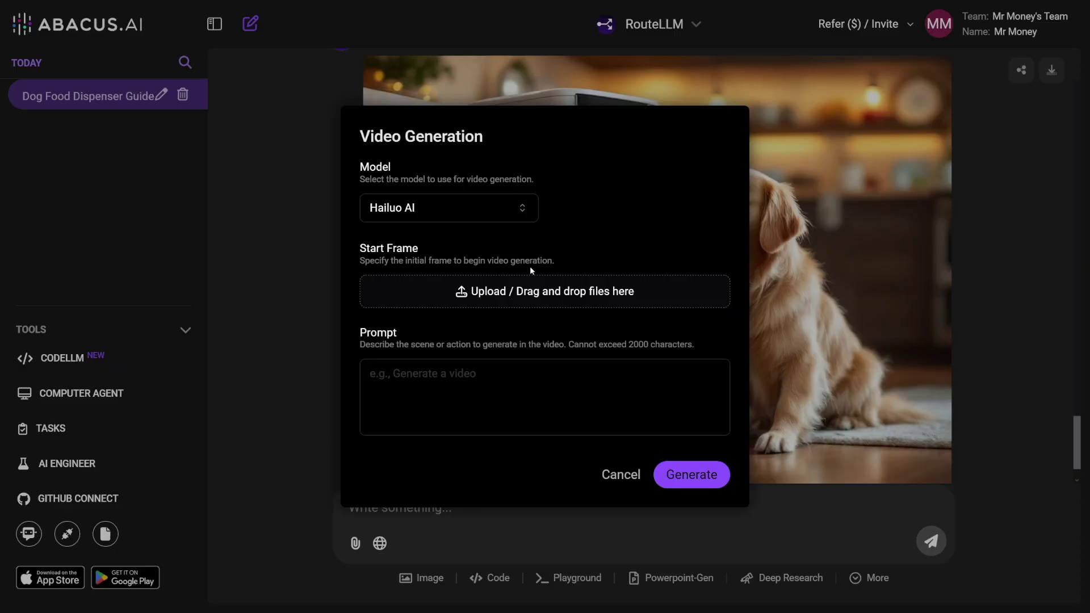
# Switch to Abacus.AI, inspect the Video Generation dialog's model choice, and play the dog video generated by Hailuo AI
pyautogui.moveTo(359, 136); pyautogui.dragTo(486, 146)
pyautogui.click(504, 185)
pyautogui.click(523, 216)
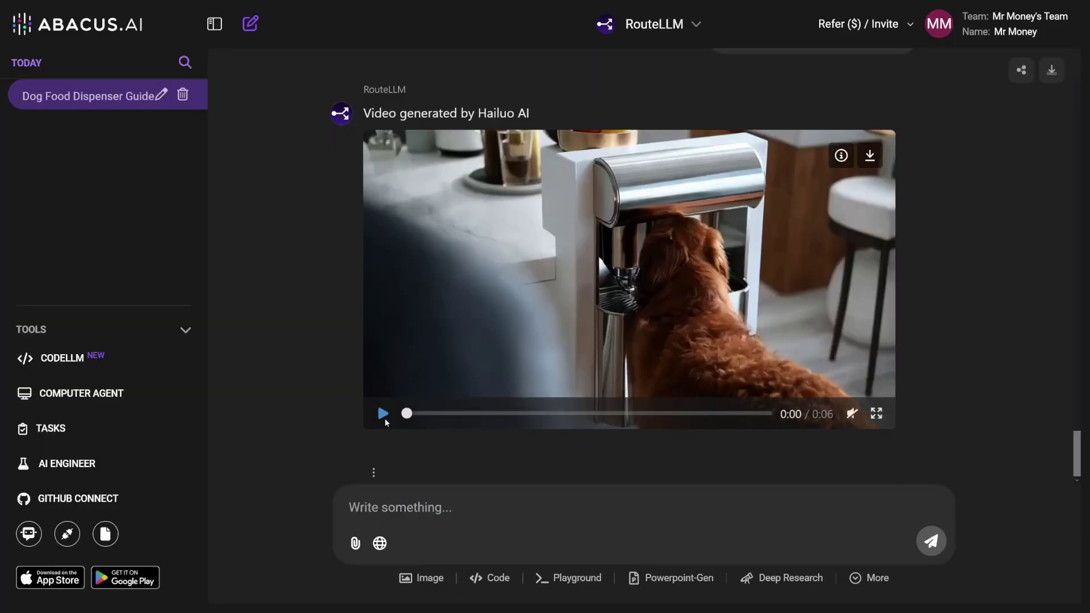
pyautogui.click(382, 413)
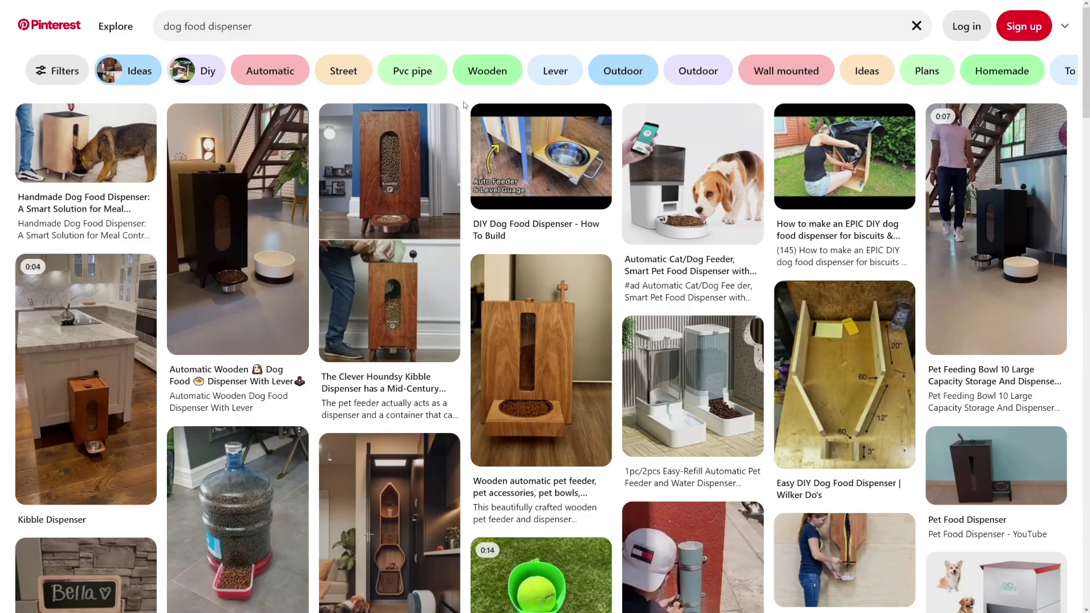
# Switch to Pinterest and examine the product photos and videos among the "dog food dispenser" pins
pyautogui.scroll(-3, 467, 131)
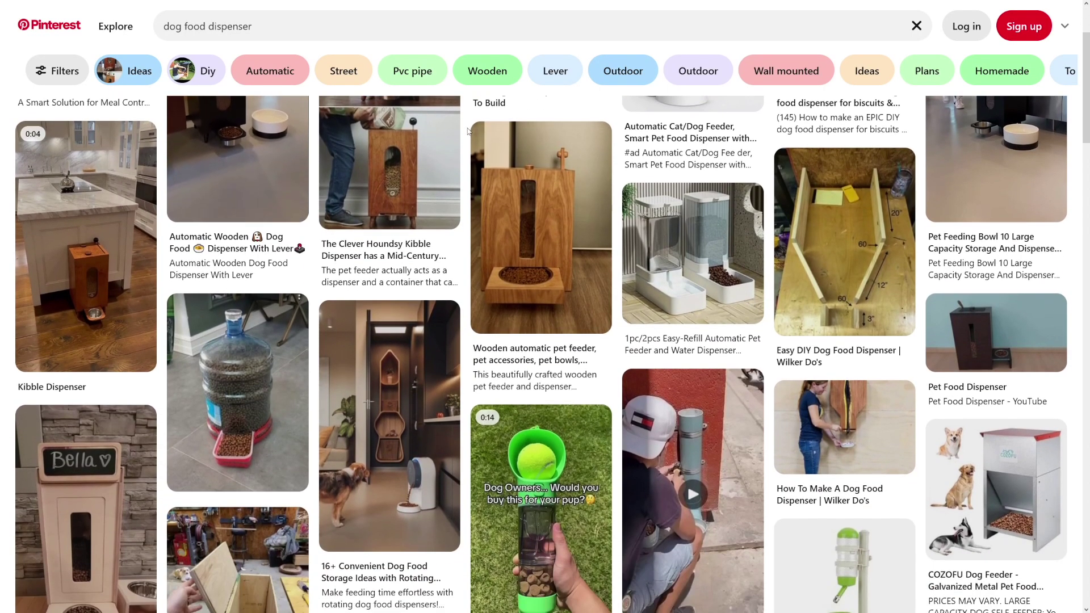
pyautogui.scroll(-3, 467, 131)
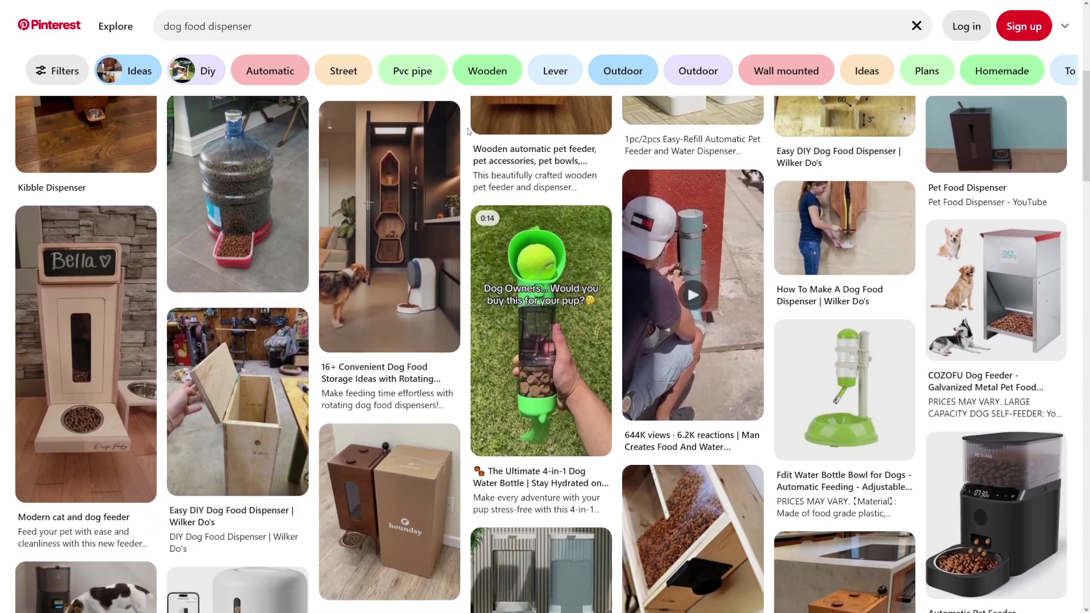
pyautogui.scroll(-3, 467, 131)
pyautogui.scroll(-3, 467, 131)
pyautogui.scroll(-5, 467, 131)
pyautogui.scroll(-2, 467, 131)
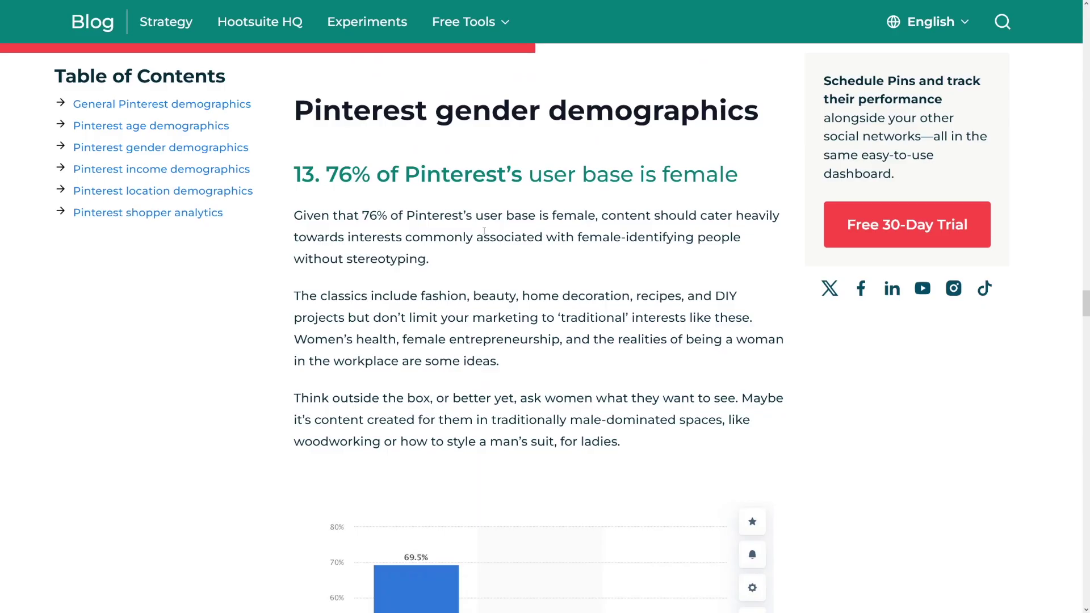
# Highlight heading 13 on Pinterest gender demographics in the Hootsuite blog, and view the Amazon Associates program page
pyautogui.moveTo(327, 177); pyautogui.dragTo(719, 177)
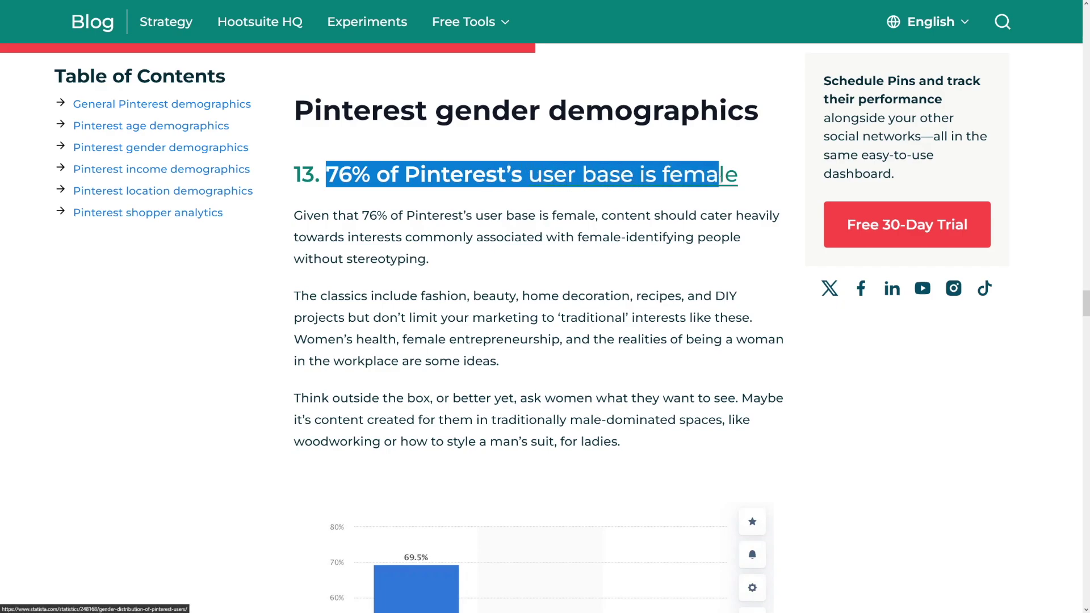
pyautogui.click(749, 184)
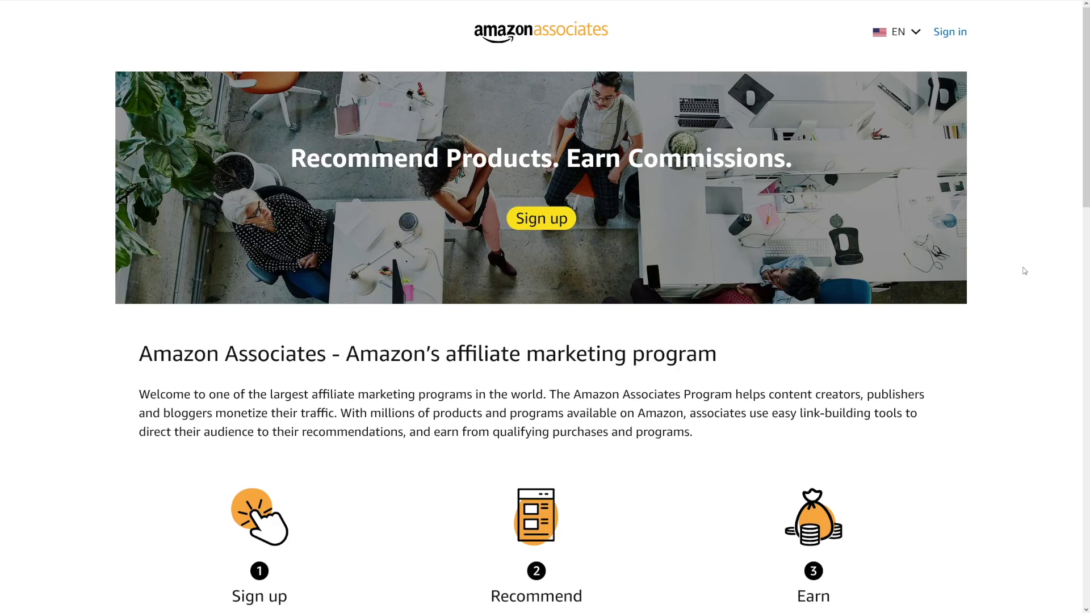
pyautogui.scroll(-3, 1024, 271)
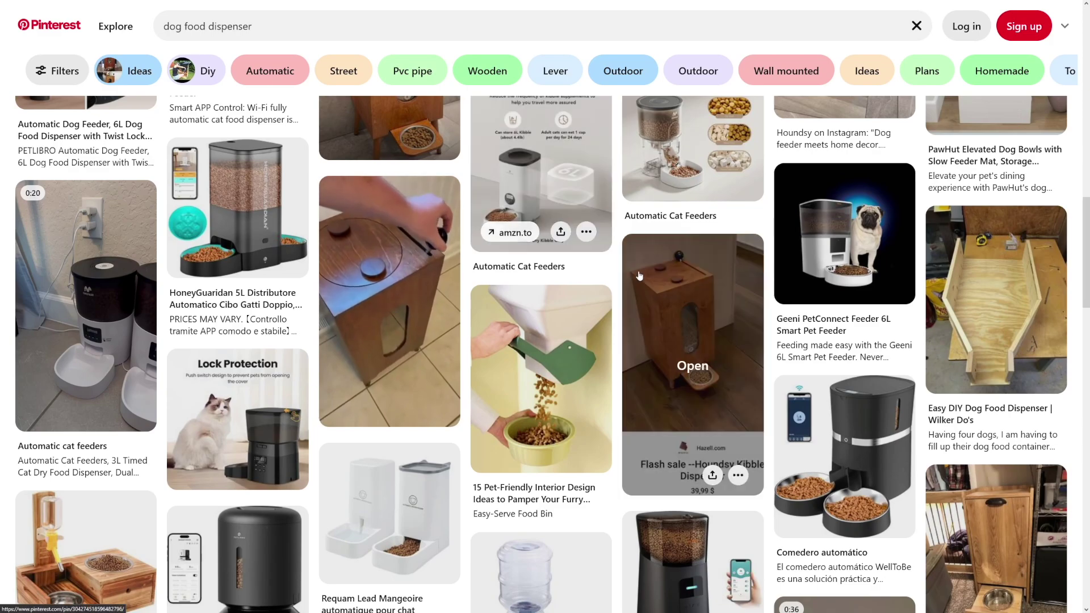
# Return to Pinterest and browse further down the "dog food dispenser" results to study the variety of pet feeder pins
pyautogui.scroll(-5, 617, 289)
pyautogui.scroll(-2, 618, 289)
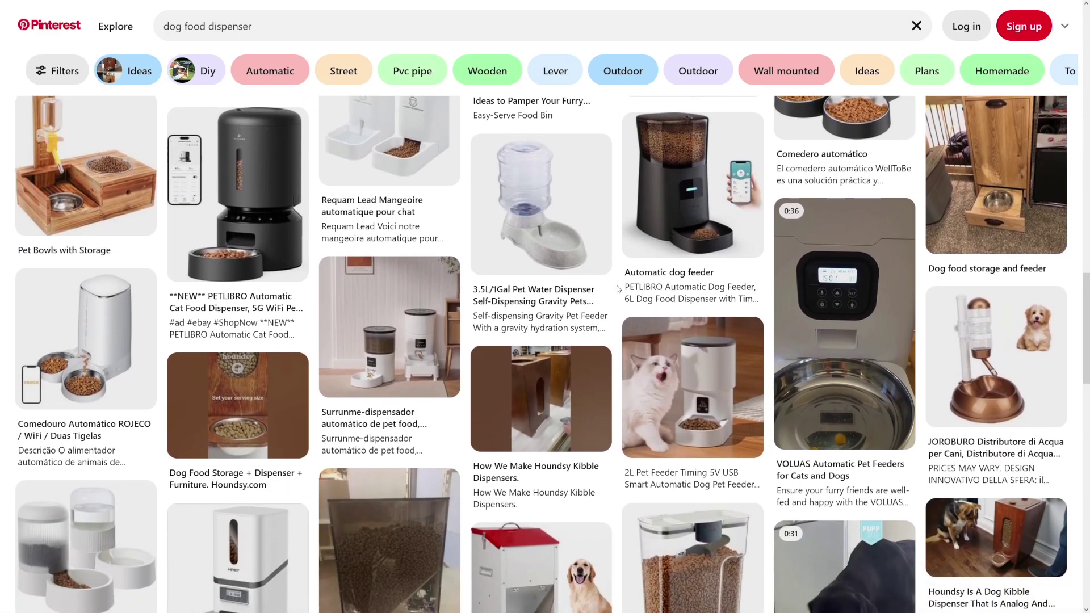
pyautogui.scroll(-3, 617, 289)
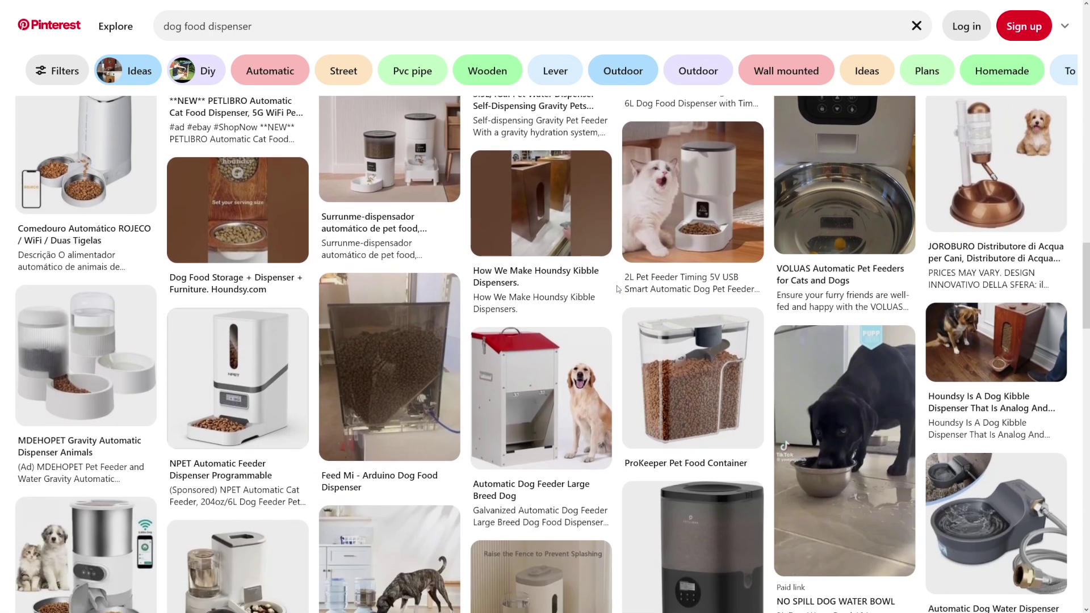
pyautogui.scroll(-2, 618, 289)
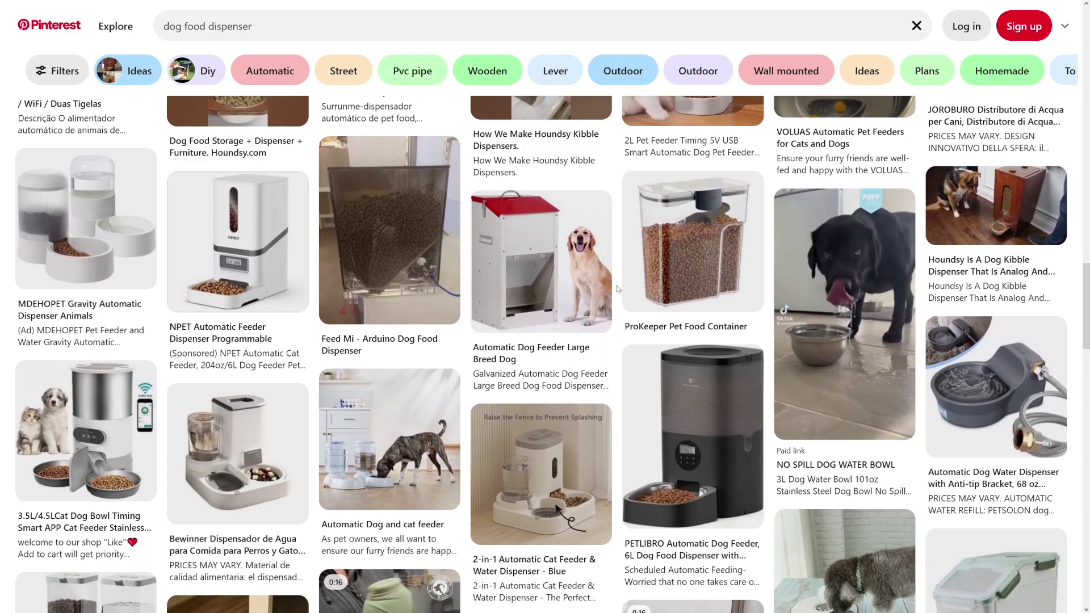
pyautogui.scroll(-4, 617, 289)
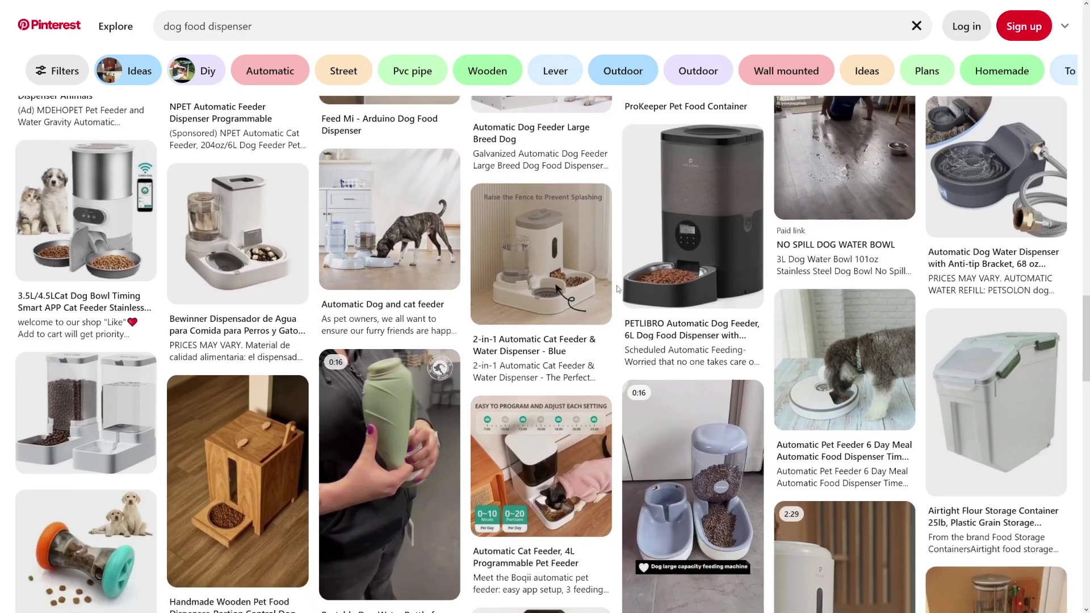
pyautogui.scroll(-2, 618, 288)
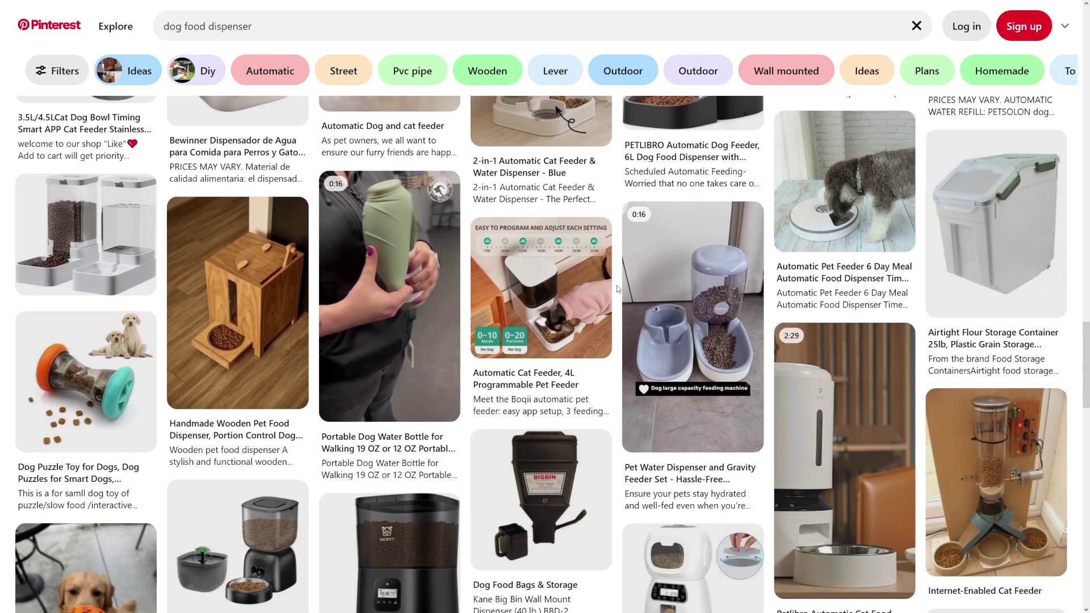
pyautogui.scroll(-1, 617, 288)
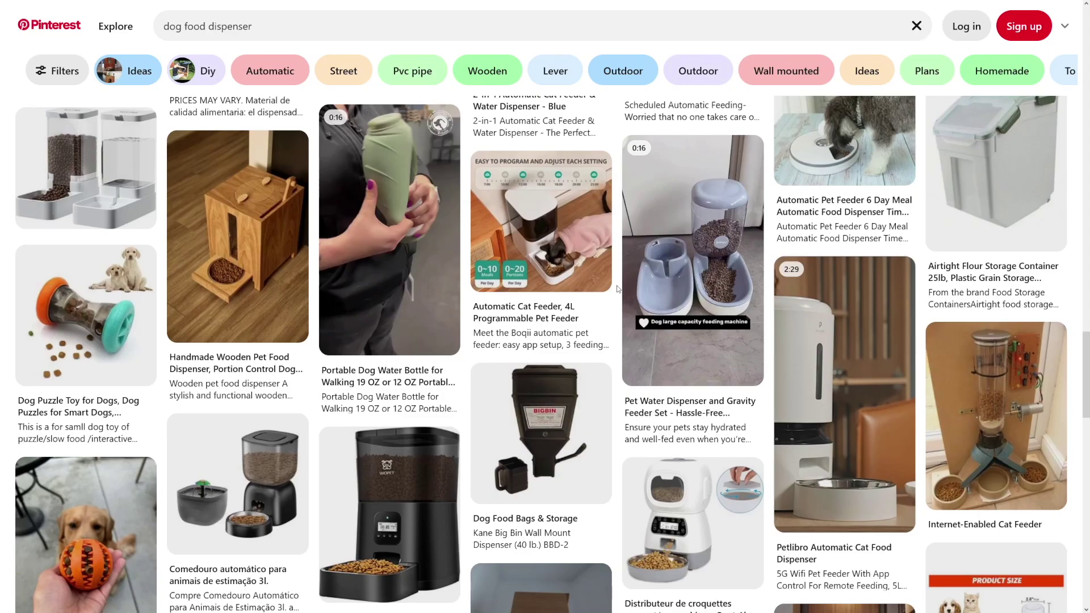
pyautogui.scroll(-4, 618, 289)
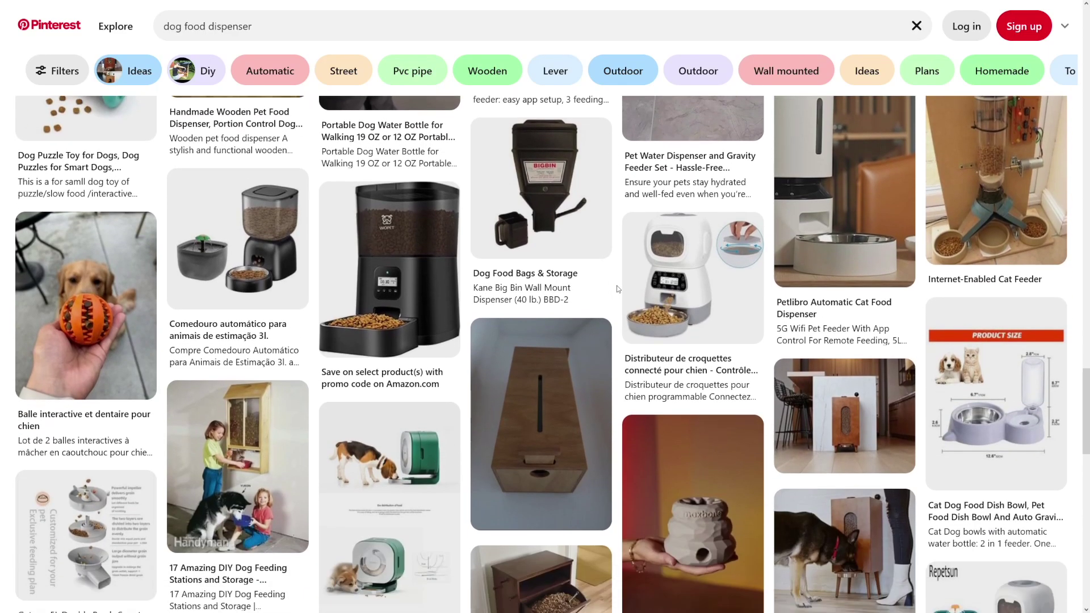
pyautogui.scroll(-9, 618, 289)
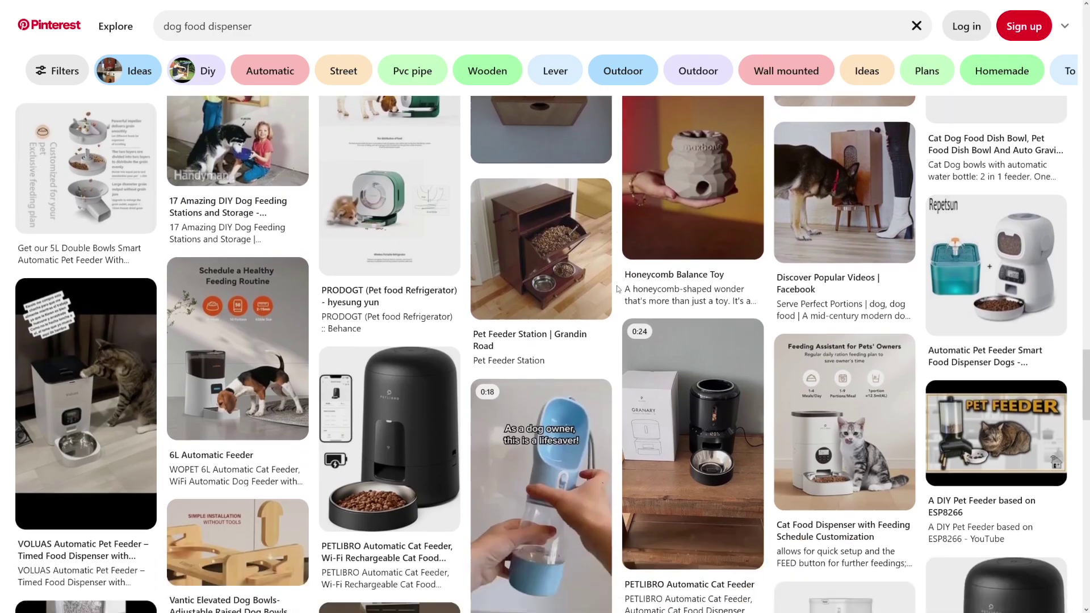
pyautogui.scroll(-4, 618, 289)
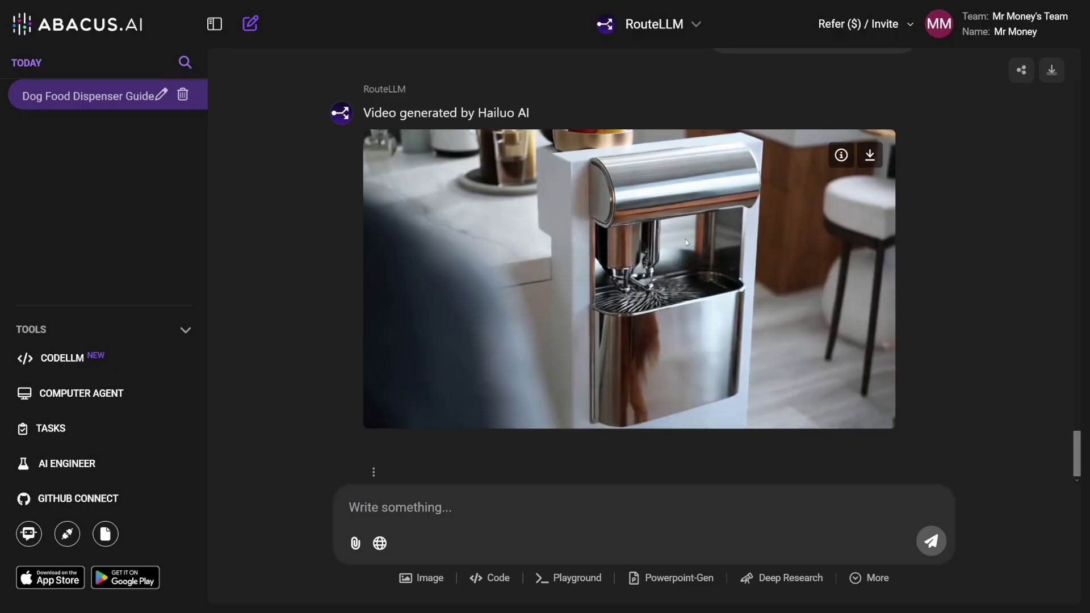
# Switch to the Abacus.AI chat and review its content from the Hailuo AI video back to the FLUX 1.1 [pro] Ultra image
pyautogui.scroll(10, 717, 263)
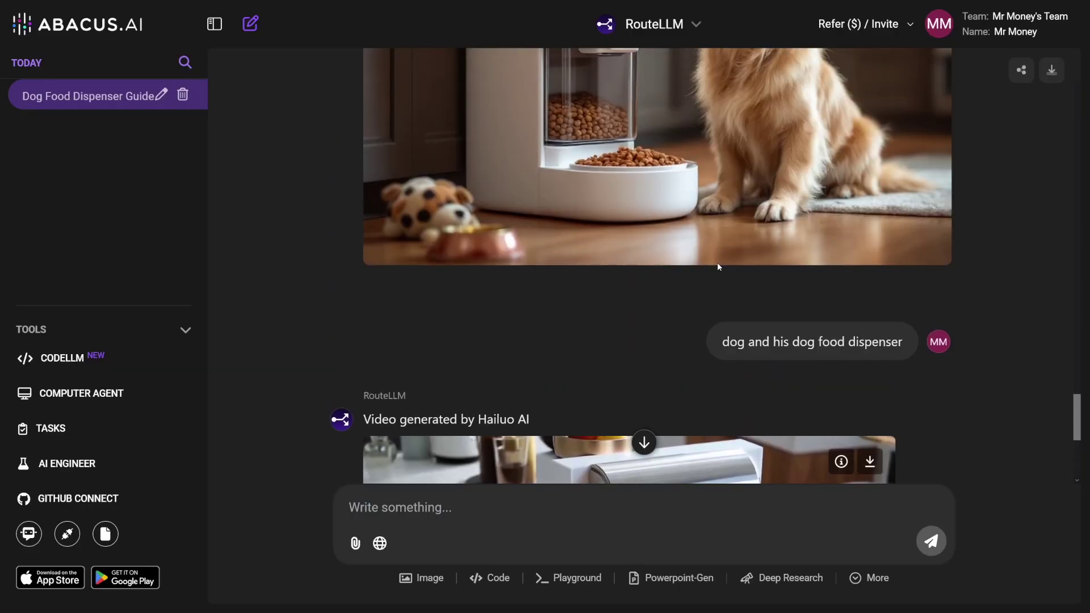
pyautogui.scroll(-2, 717, 267)
pyautogui.scroll(10, 717, 263)
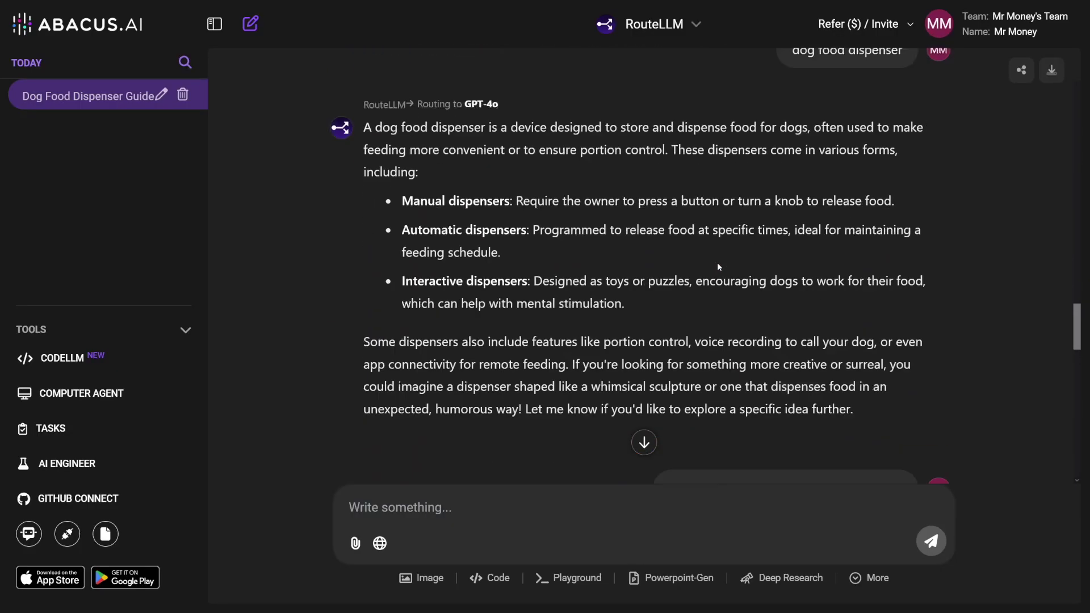
pyautogui.scroll(10, 724, 276)
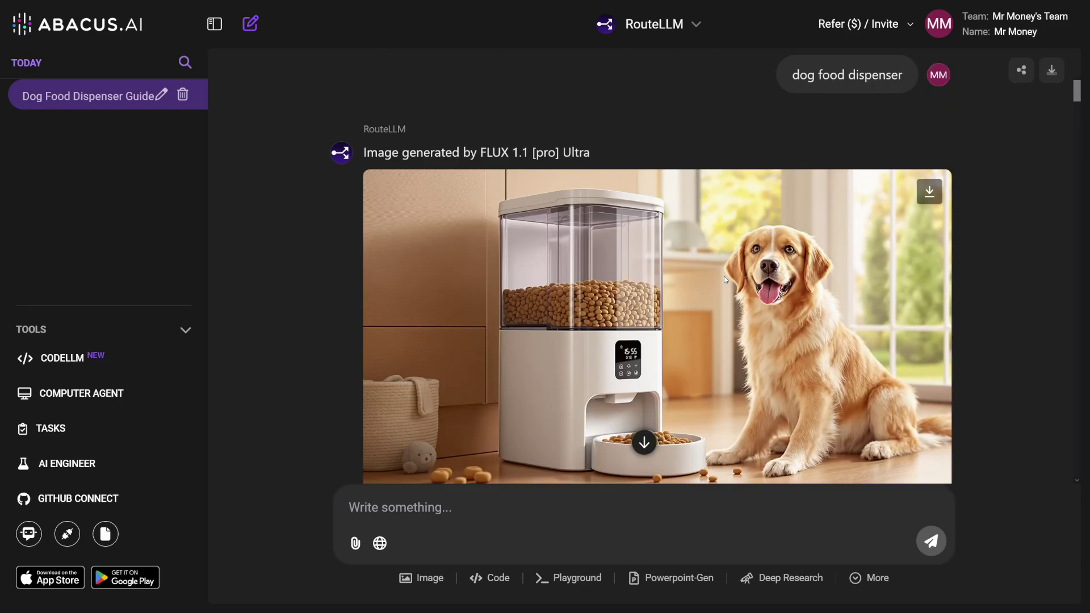
pyautogui.scroll(-1, 756, 238)
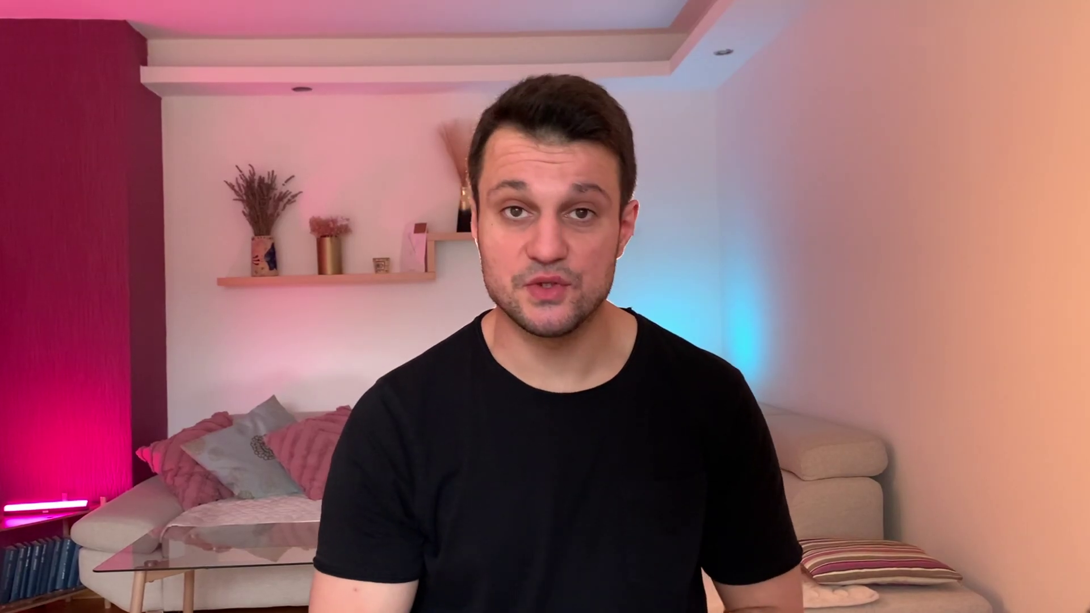